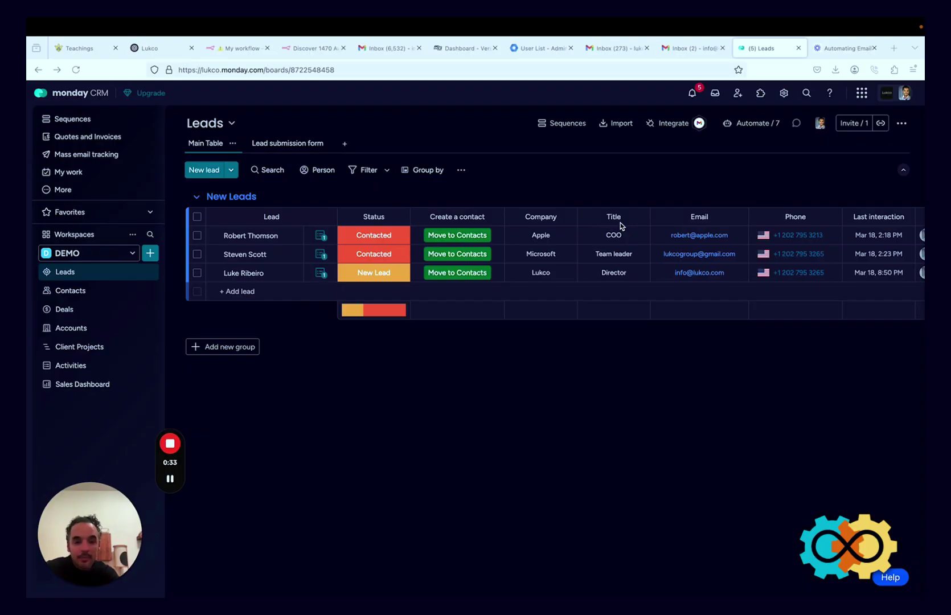
Look over the Leads table's columns and the status labels available for the newest lead.
scroll(621, 226, right, 5)
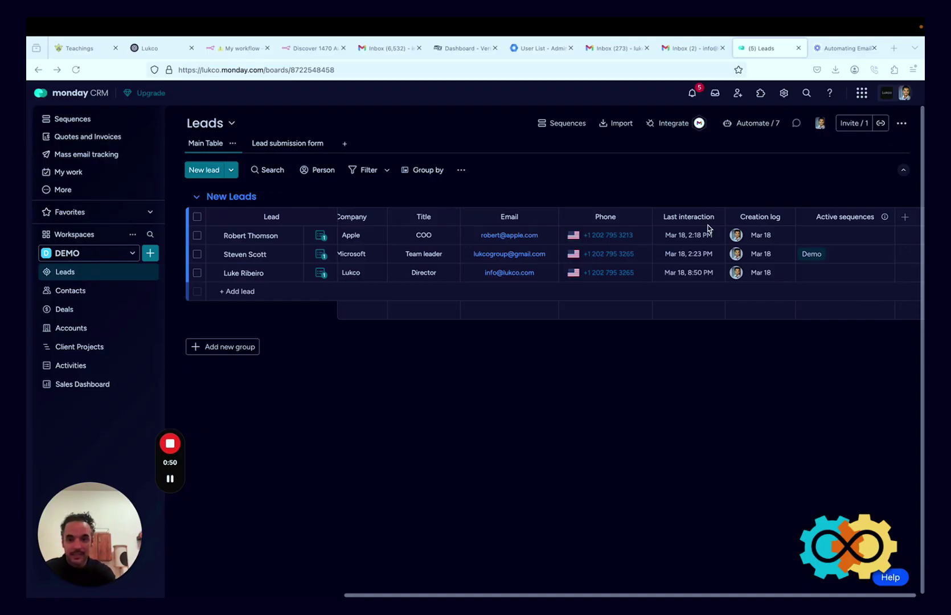
scroll(557, 256, left, 5)
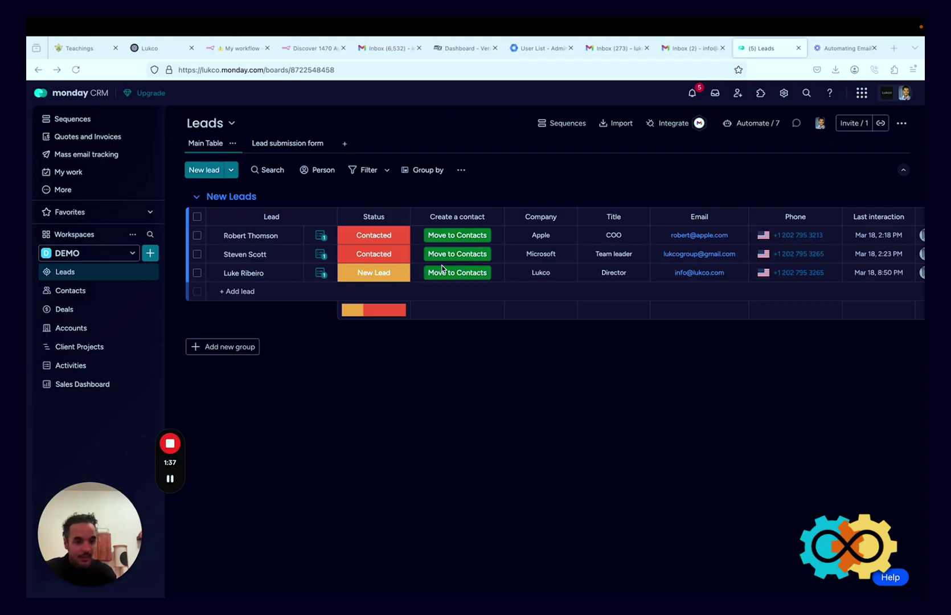
click(381, 278)
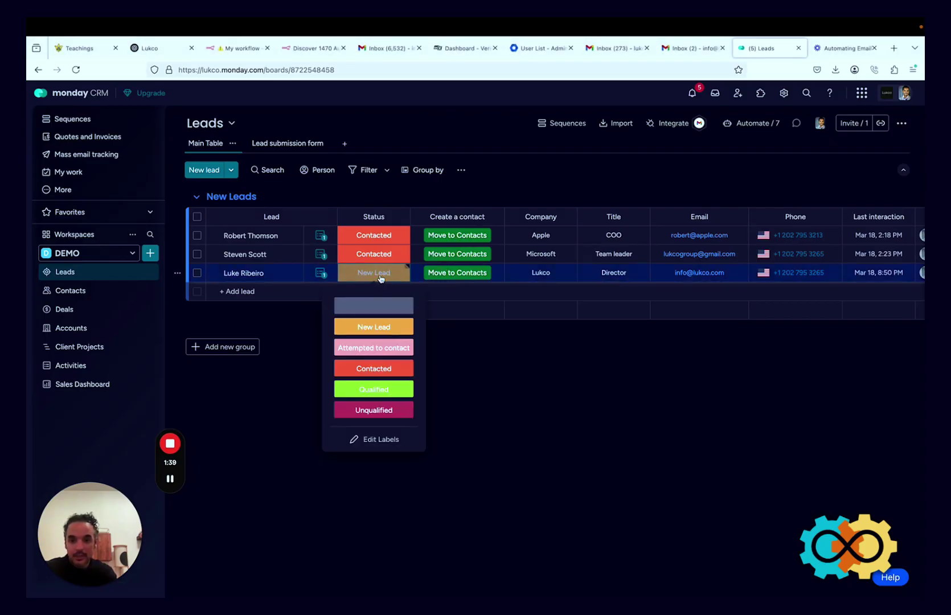
click(523, 361)
Start a new automation on the Leads board, triggered when Status changes to Attempted to contact.
click(758, 124)
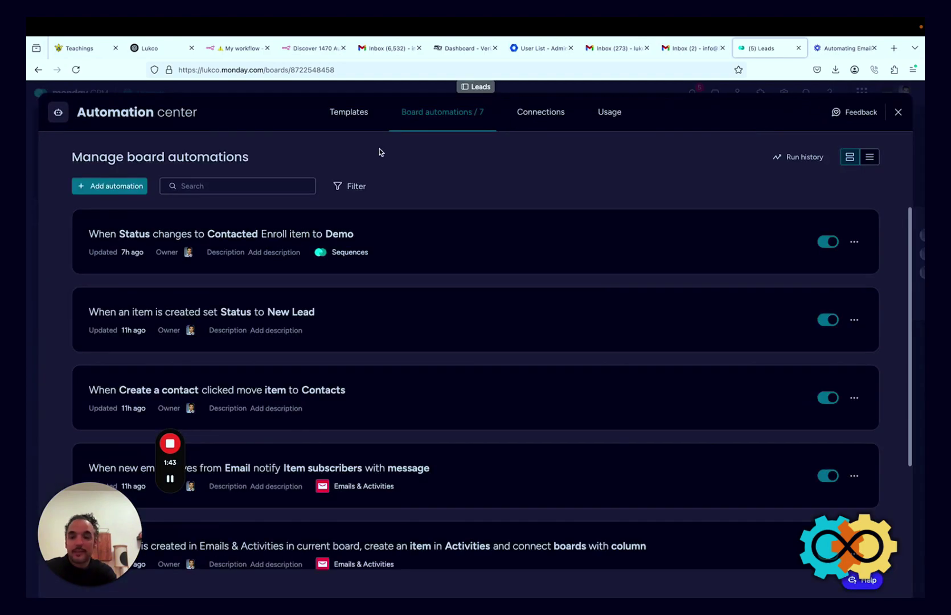
click(112, 187)
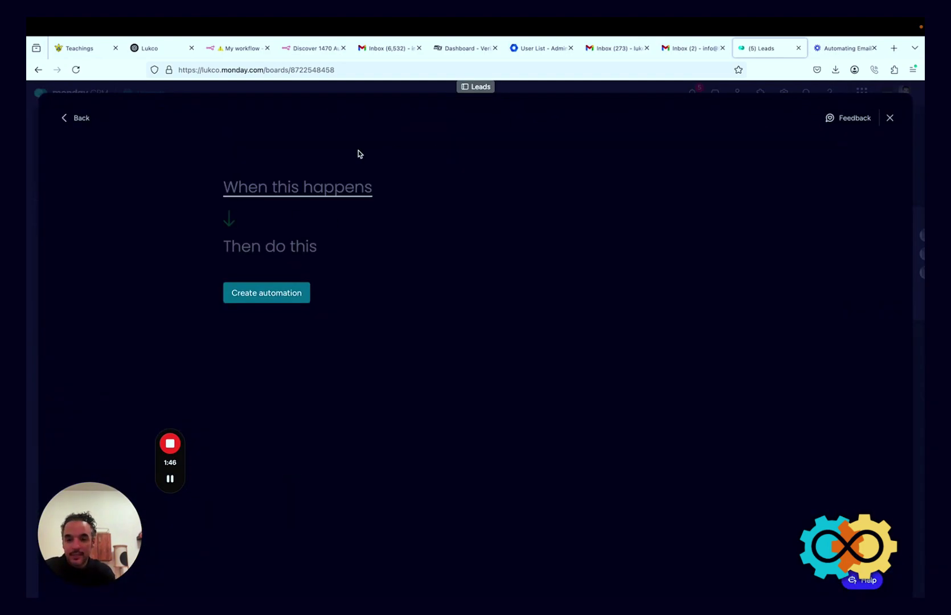
click(272, 192)
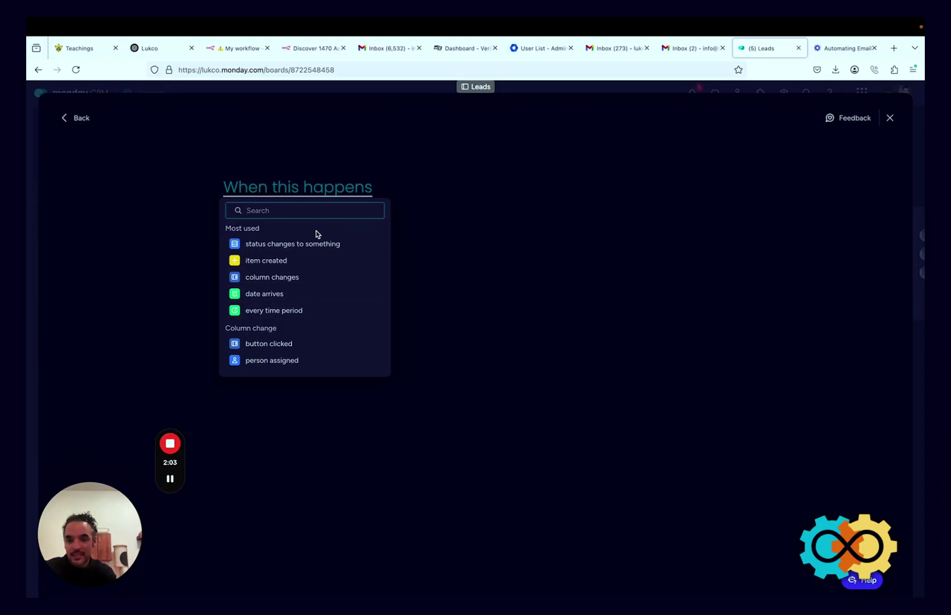
click(278, 246)
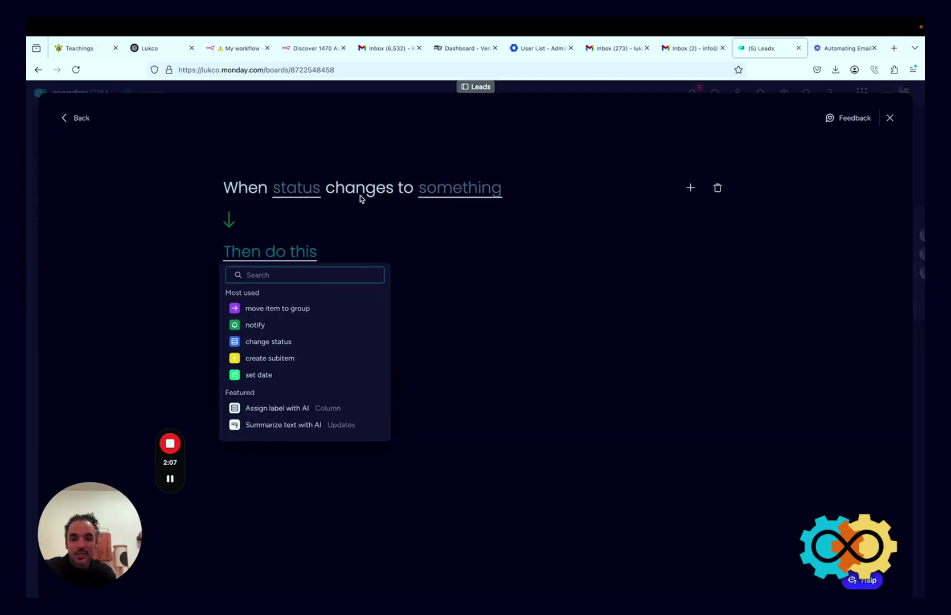
click(305, 191)
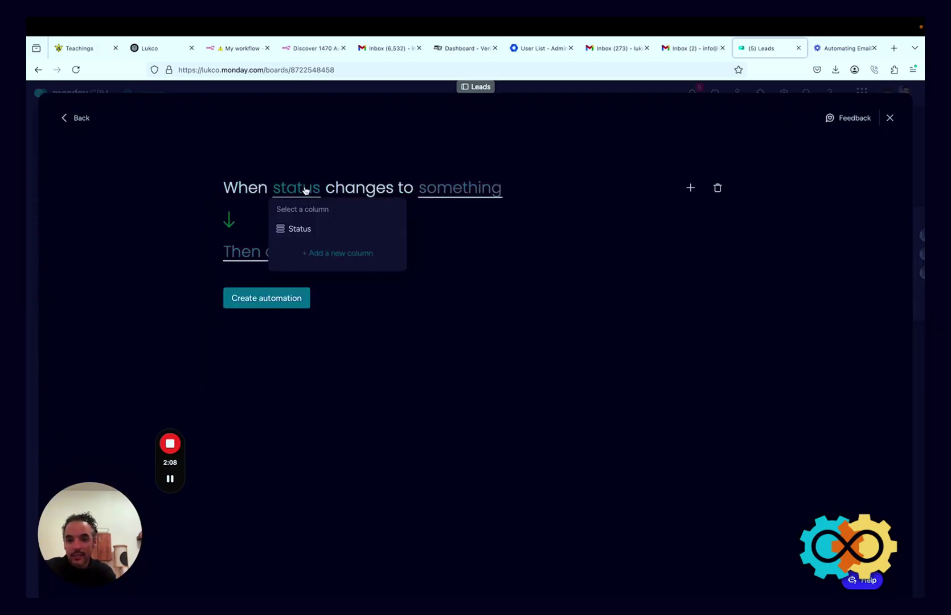
click(301, 231)
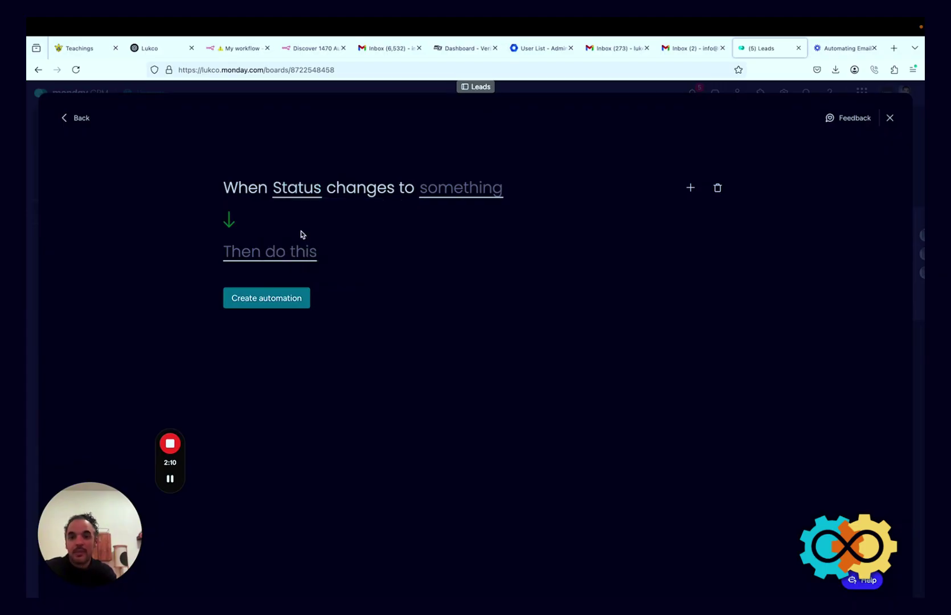
click(455, 194)
click(464, 270)
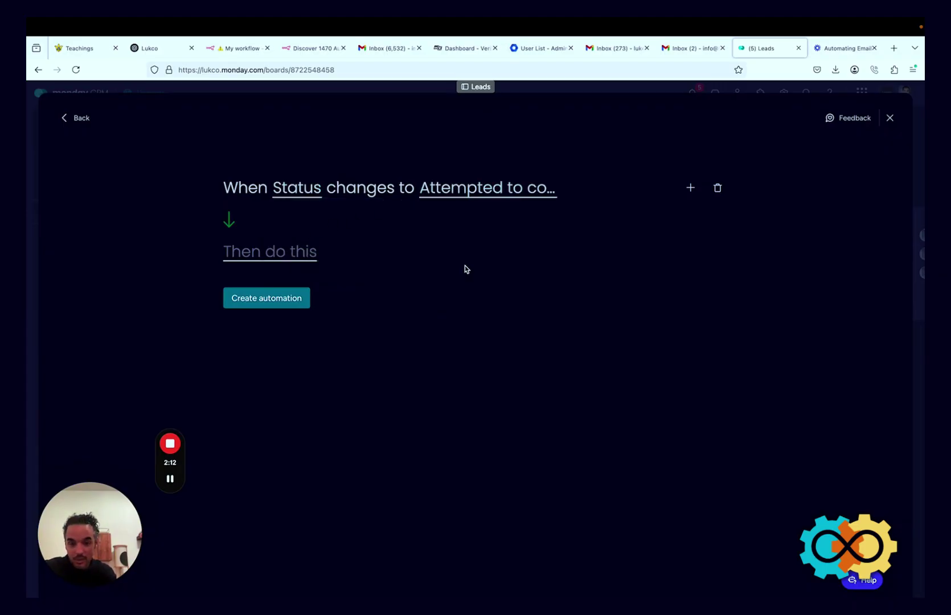
Find and add the Gmail send email action to the automation.
click(272, 258)
text(send)
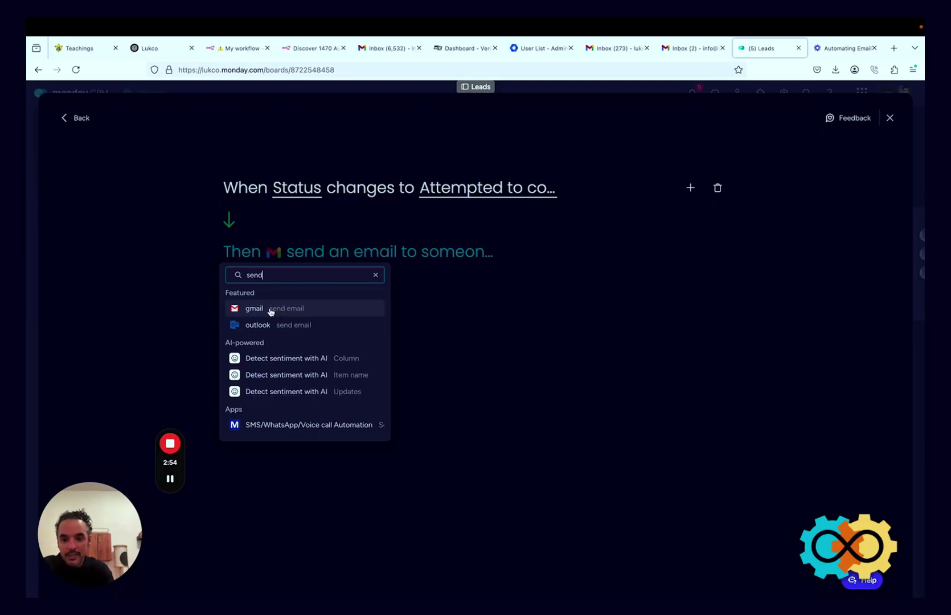
click(270, 310)
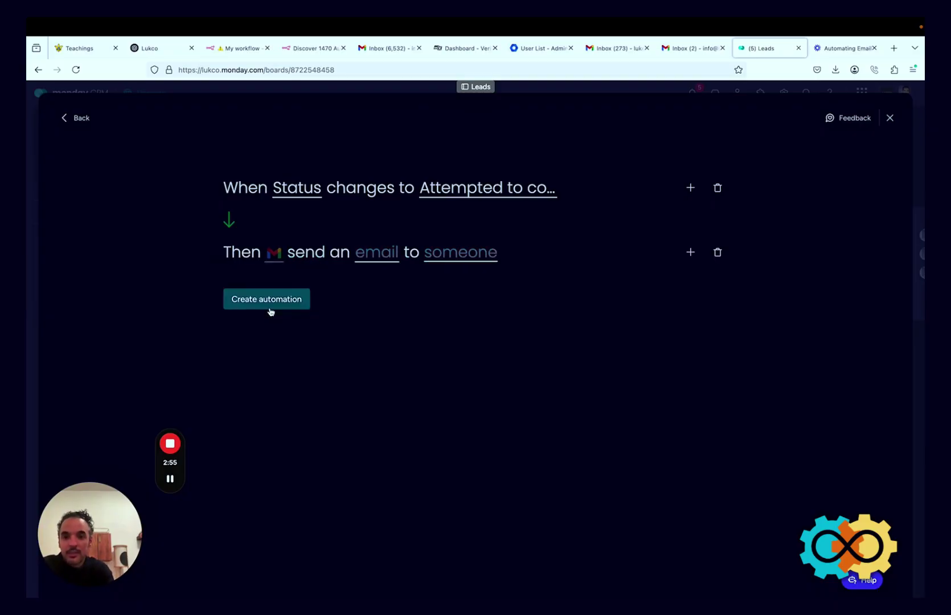
Browse the available account connections and choose Lukco's info account for the Gmail action.
click(277, 254)
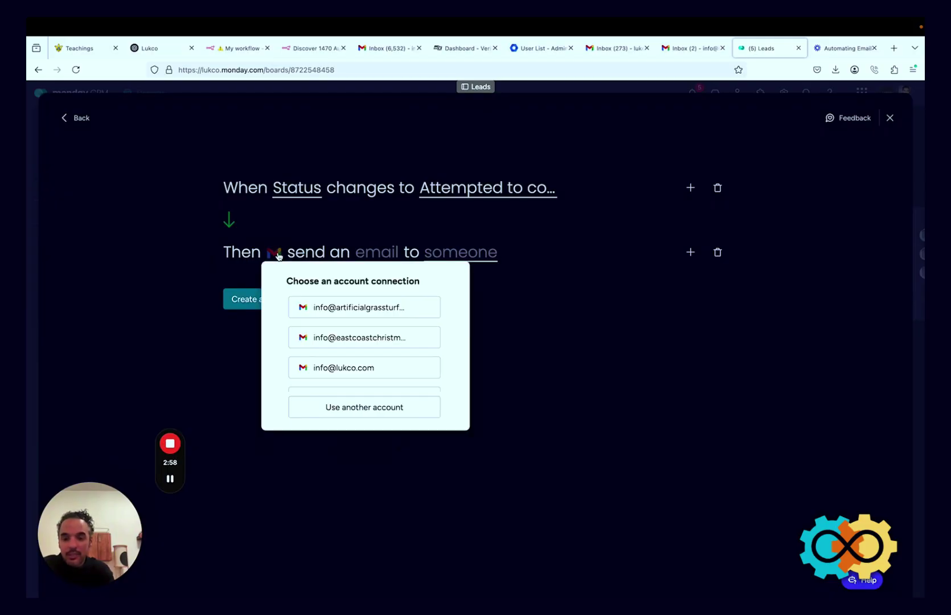
scroll(341, 329, down, 1)
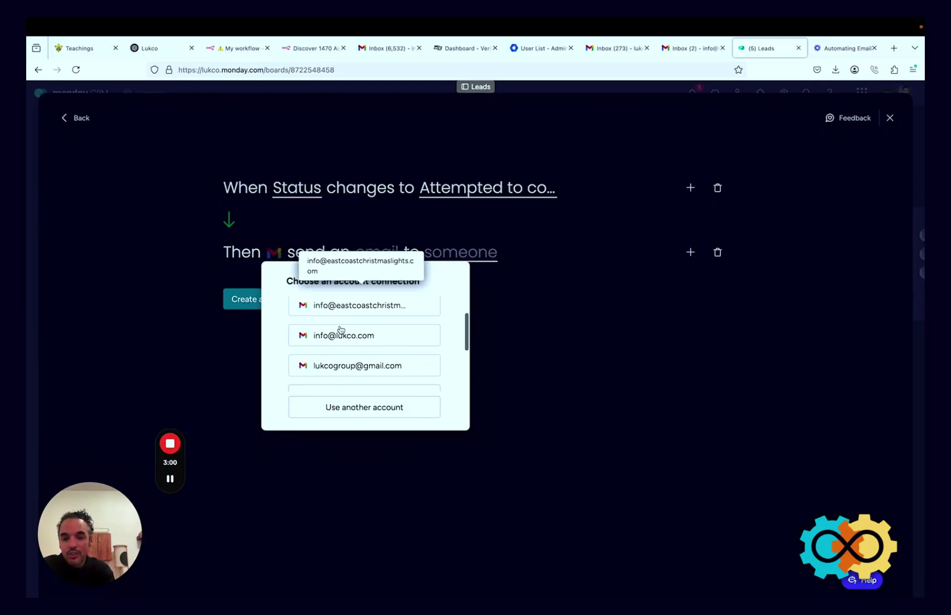
scroll(340, 329, down, 2)
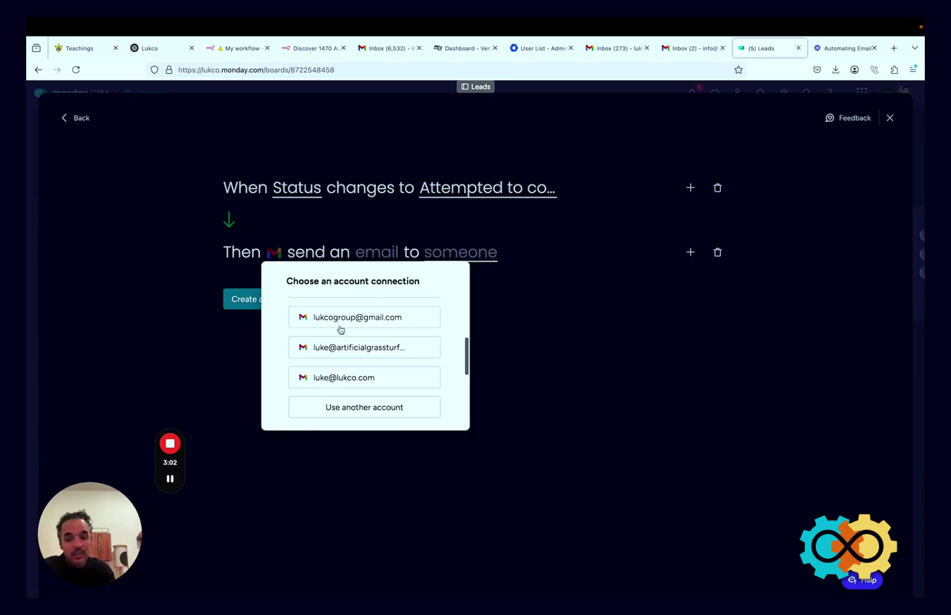
scroll(341, 330, up, 3)
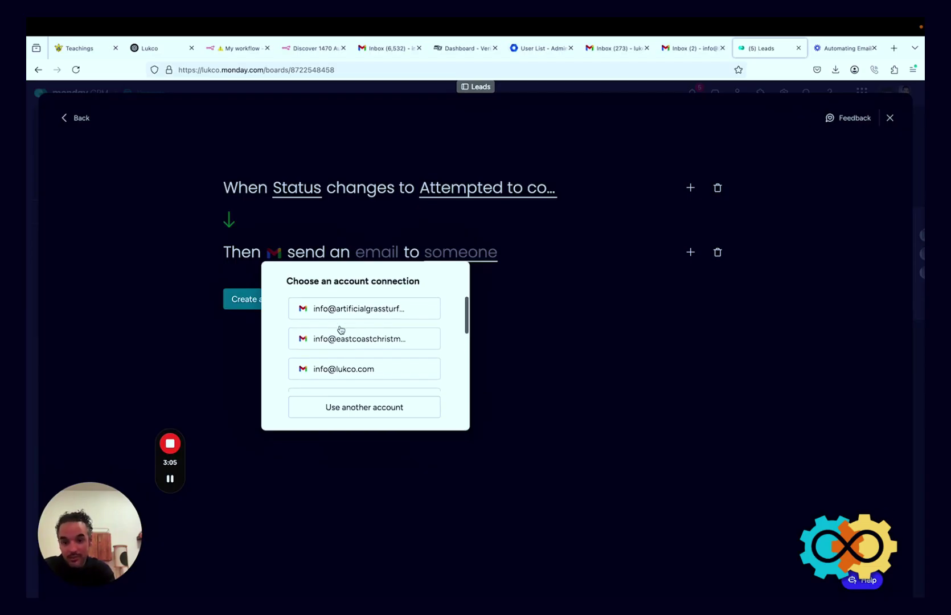
scroll(340, 329, down, 3)
scroll(341, 330, up, 3)
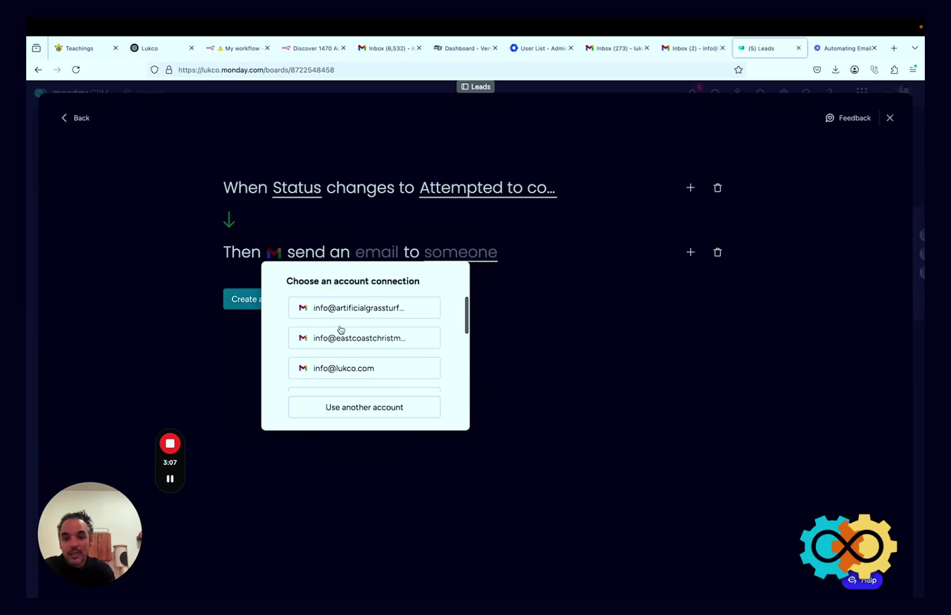
click(336, 370)
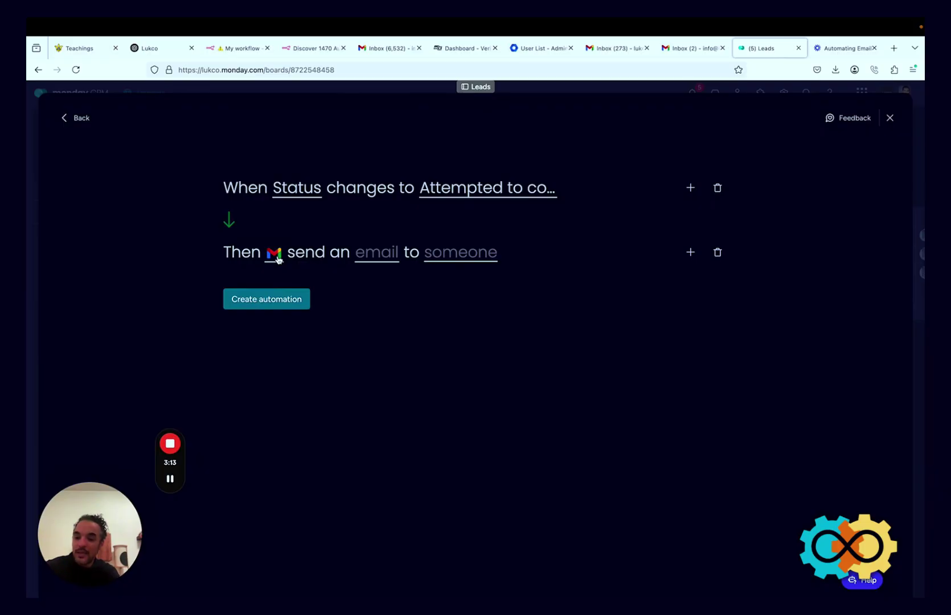
Set the automated email's subject to "Trying to Contact".
click(376, 259)
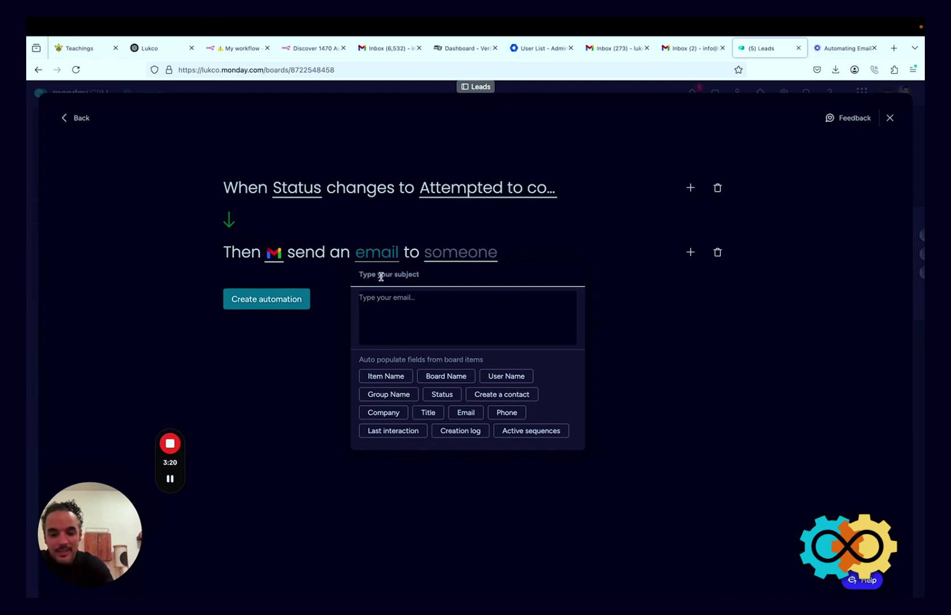
text(Trying to)
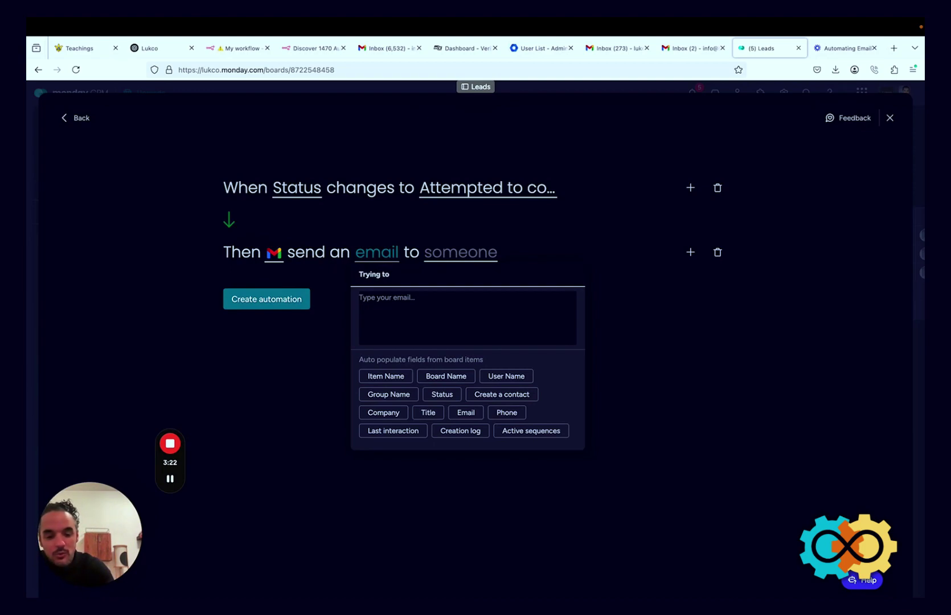
text( Contact)
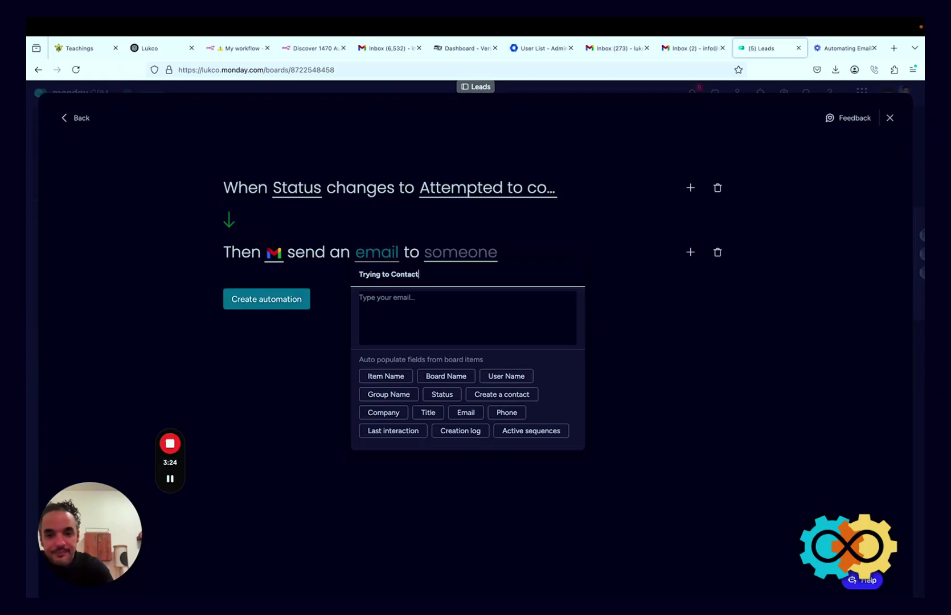
Write the email body: "Hey" plus the Item Name field, a blank line, and "We've been trying to contact you. Give us a call.".
click(371, 299)
text(Hey)
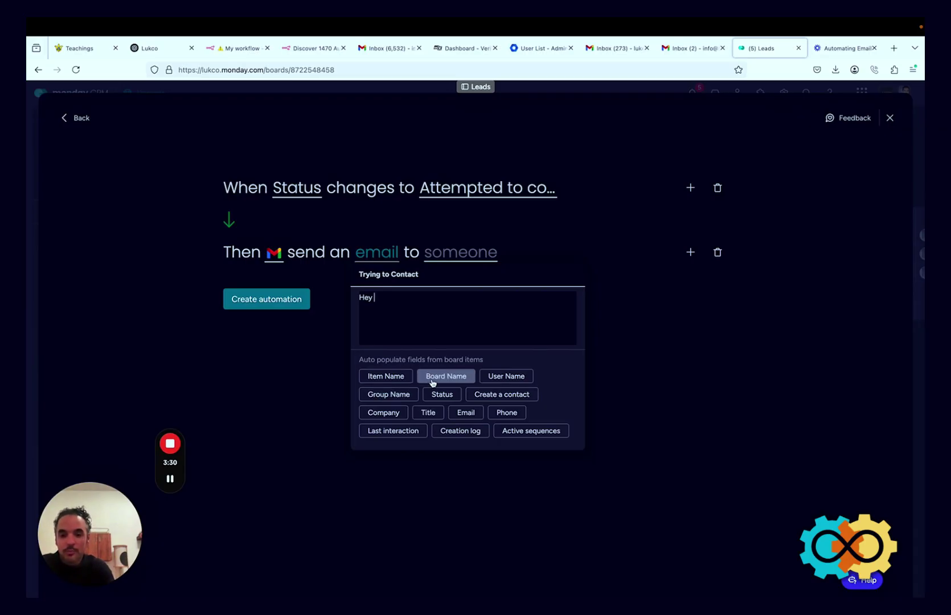
click(395, 378)
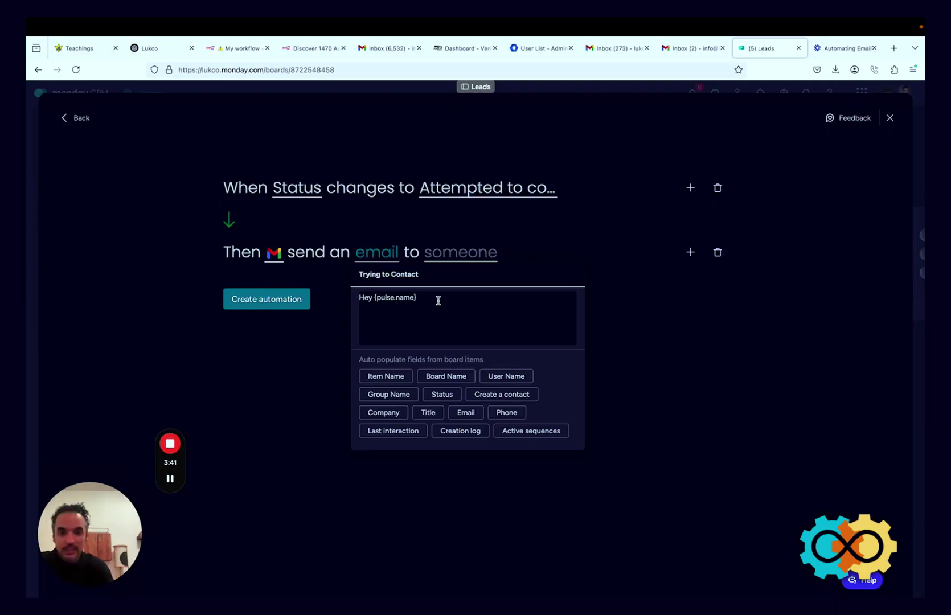
key(Return)
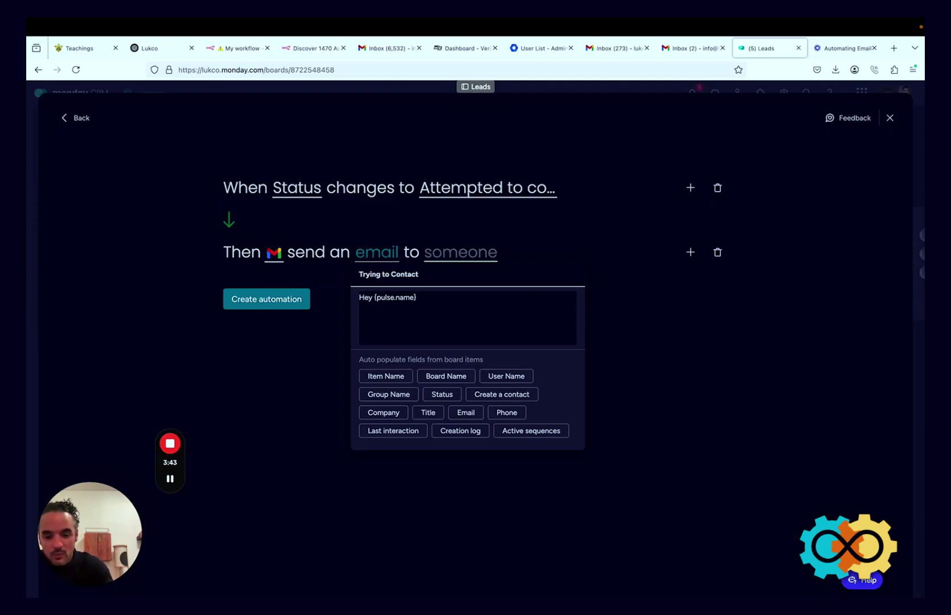
text(We've bee)
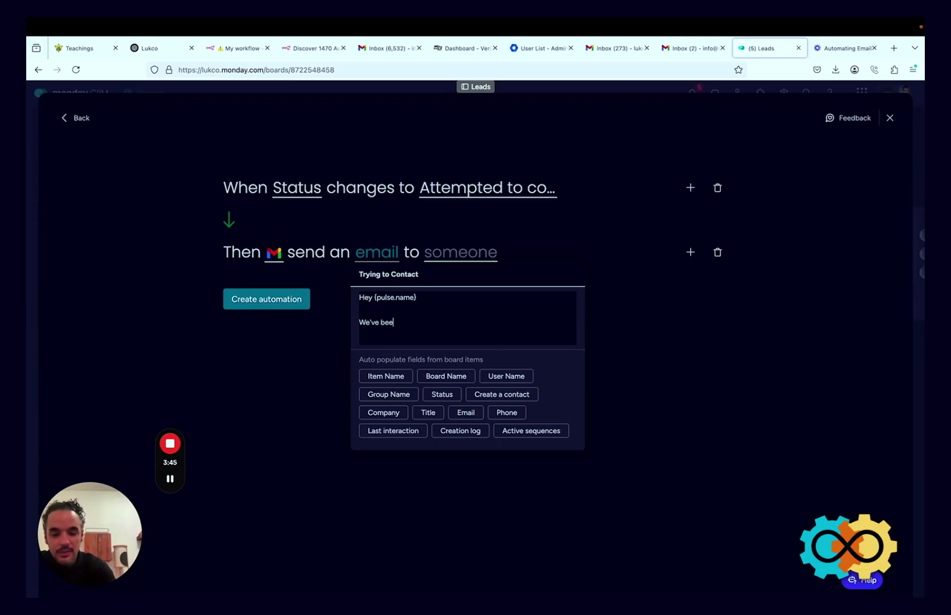
text(n trying to co)
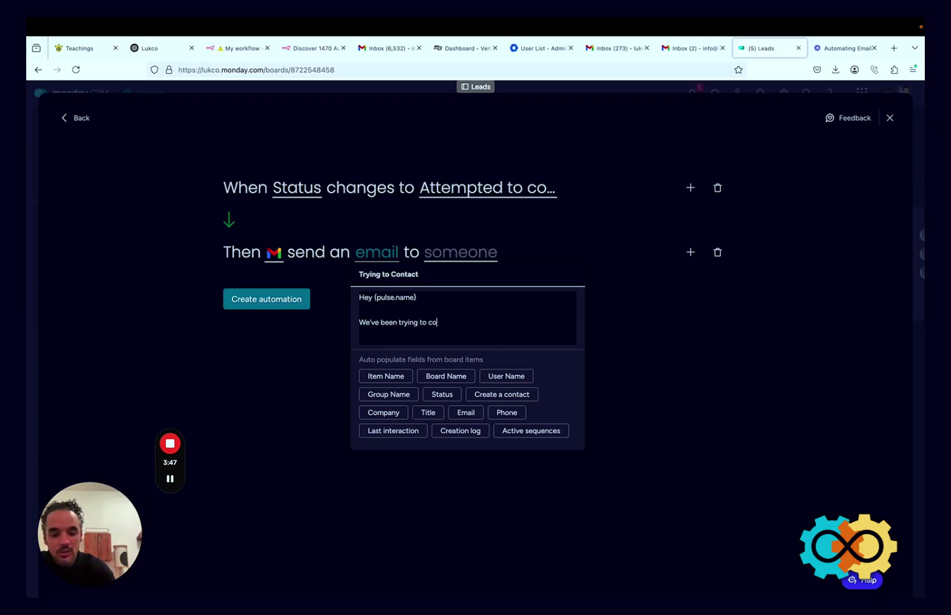
text(ntact you)
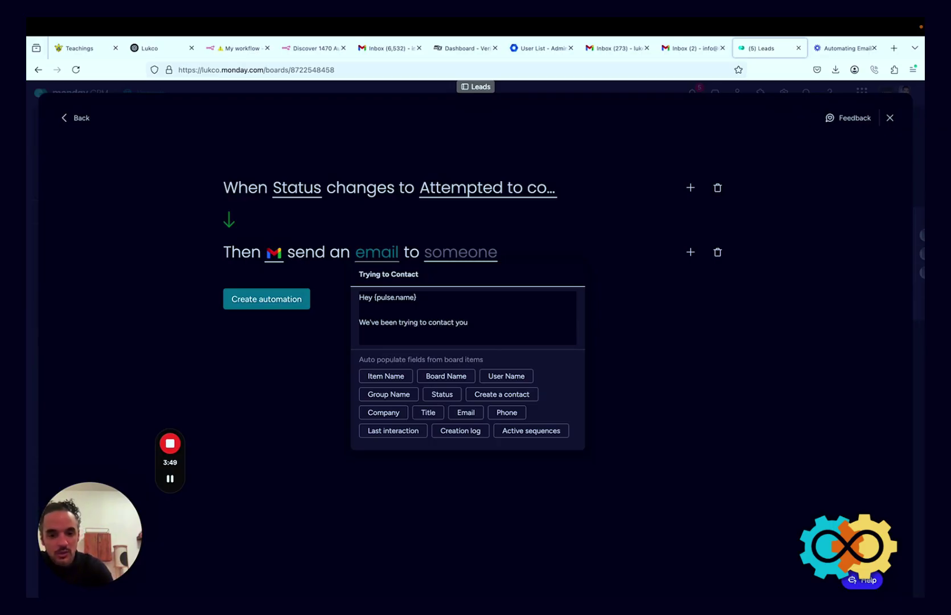
text(. Gi)
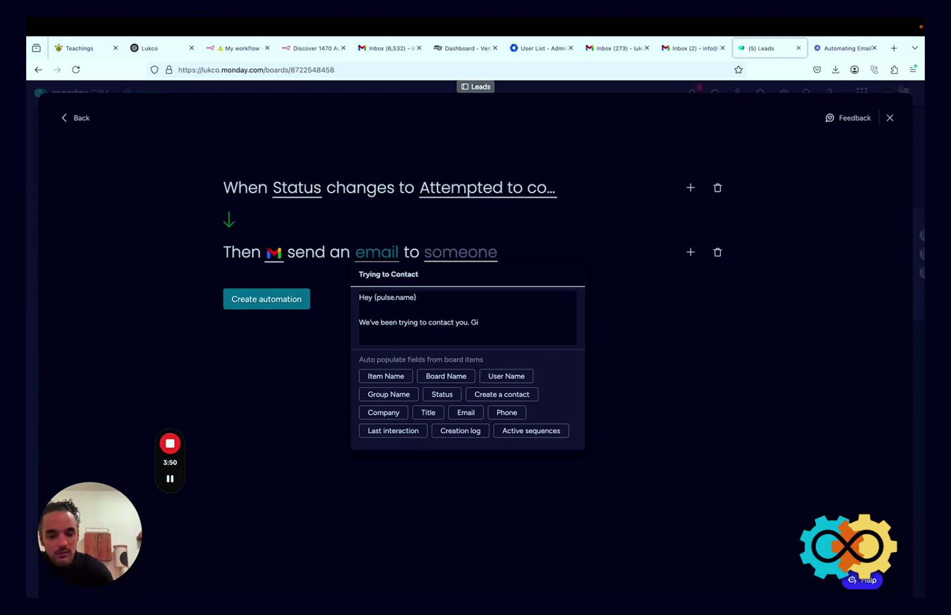
text(ve us a c)
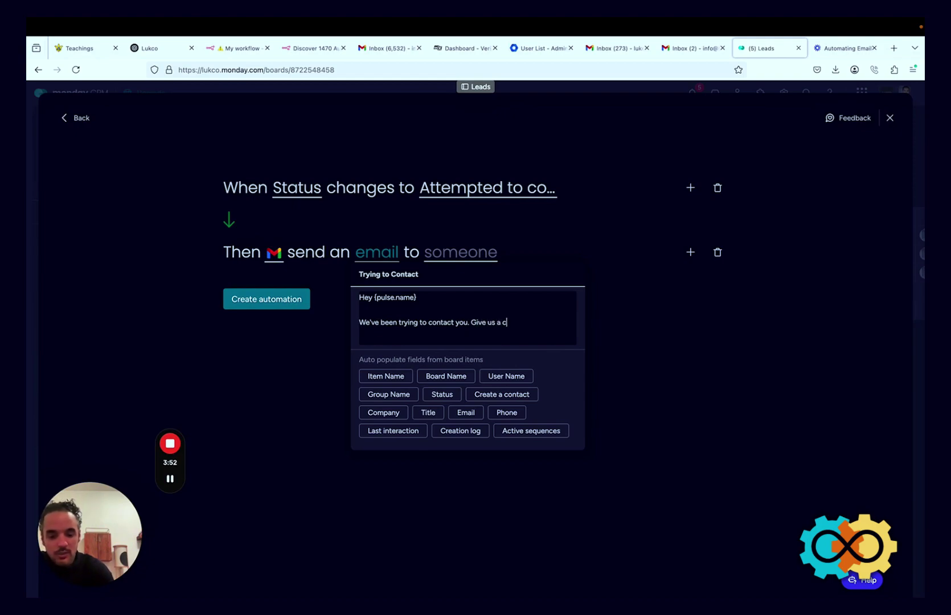
text(all.)
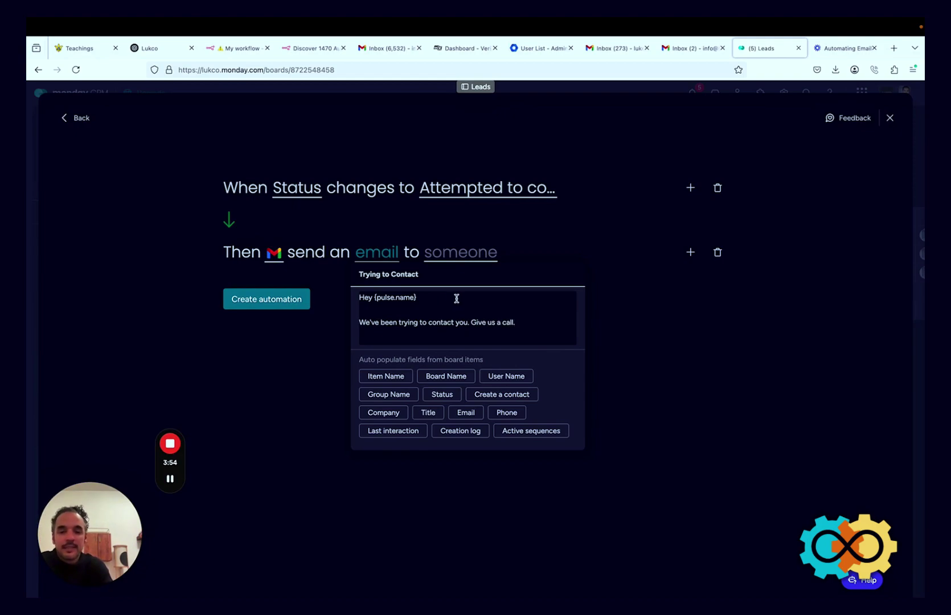
click(326, 342)
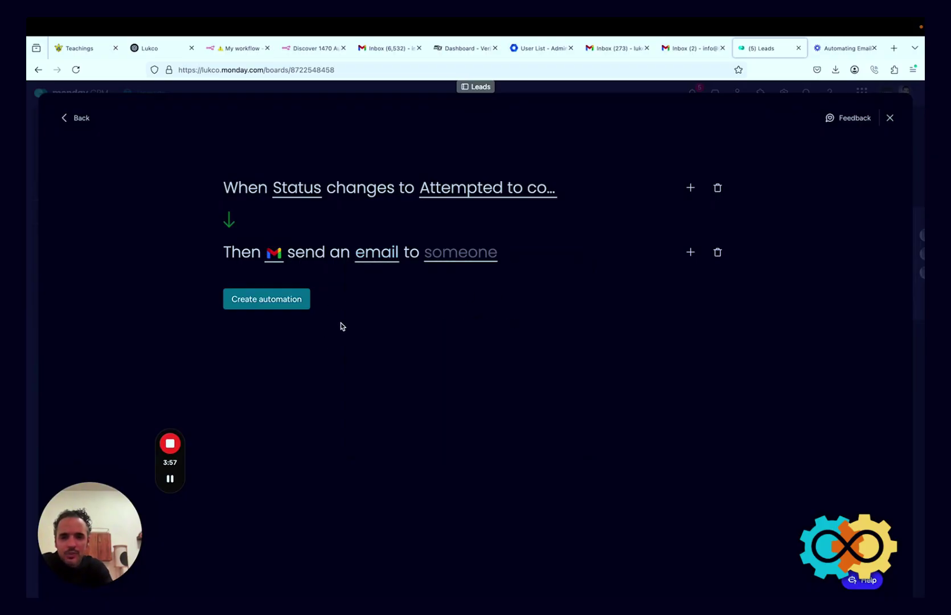
Set the recipient to the board's Email column and create the automation.
click(454, 258)
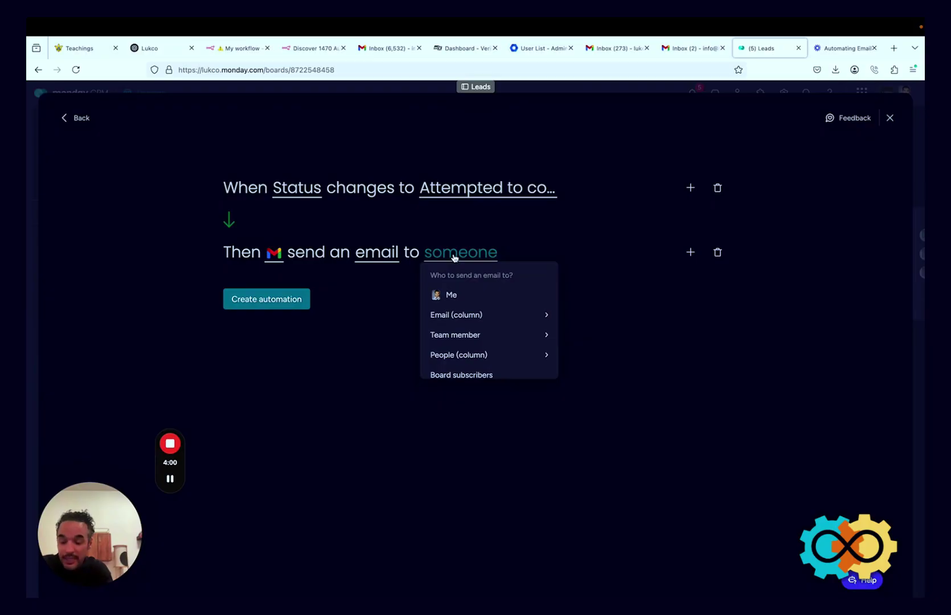
click(463, 320)
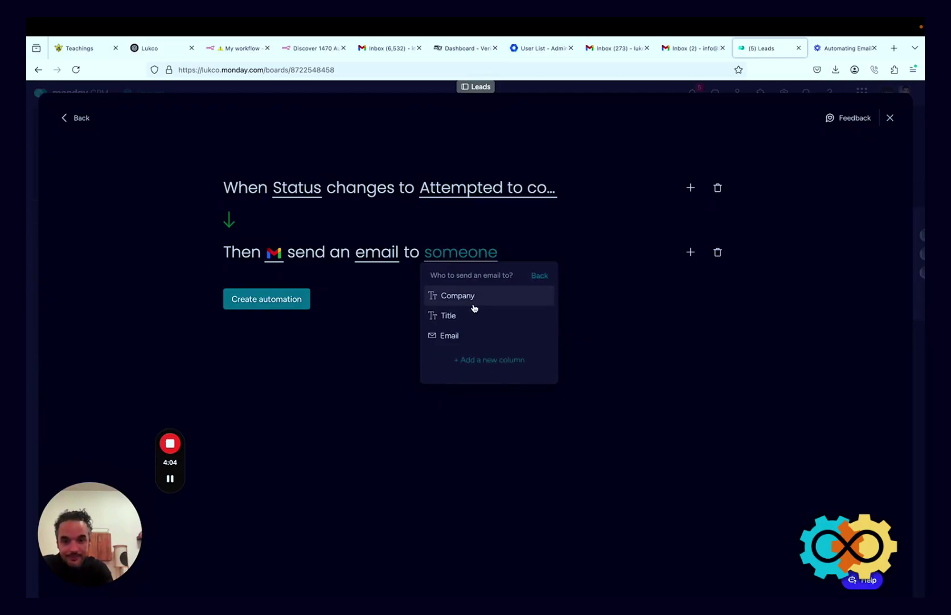
click(460, 339)
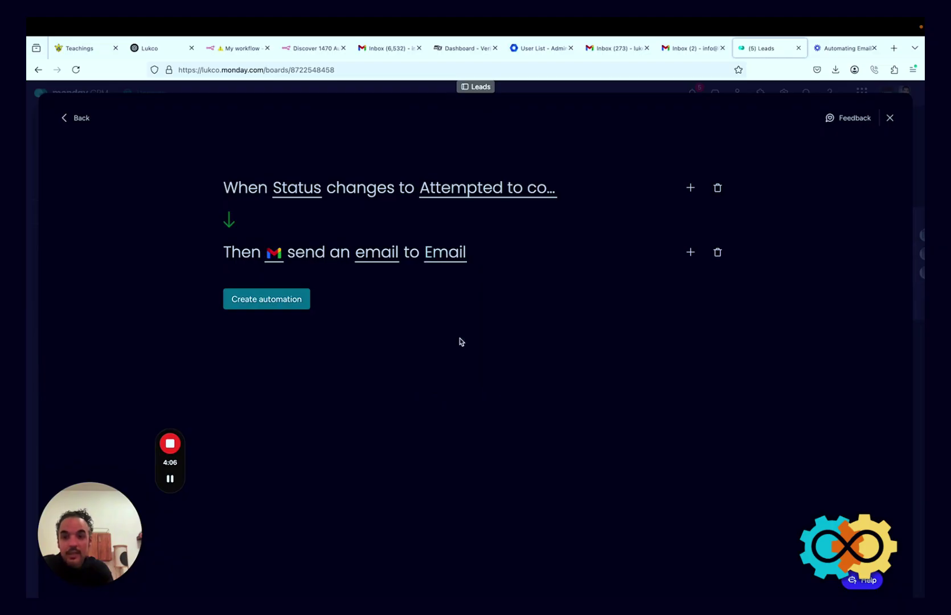
click(306, 306)
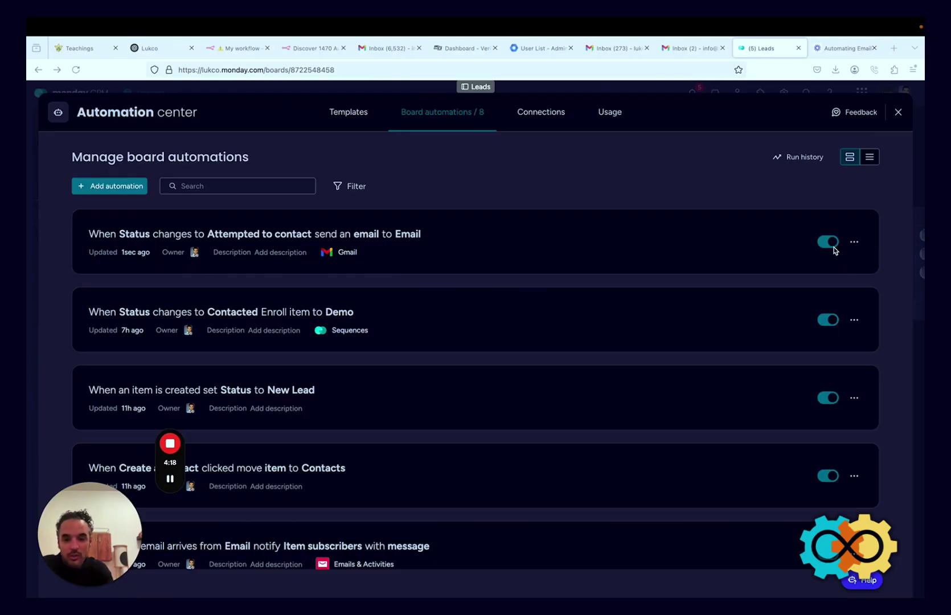
Close the automation center and check the info account's Gmail inbox.
click(899, 115)
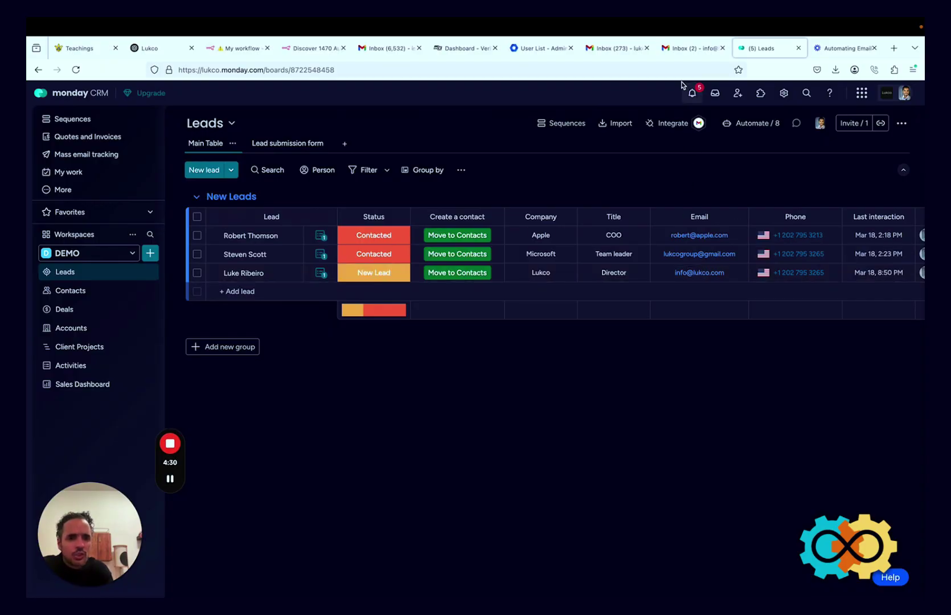
click(688, 48)
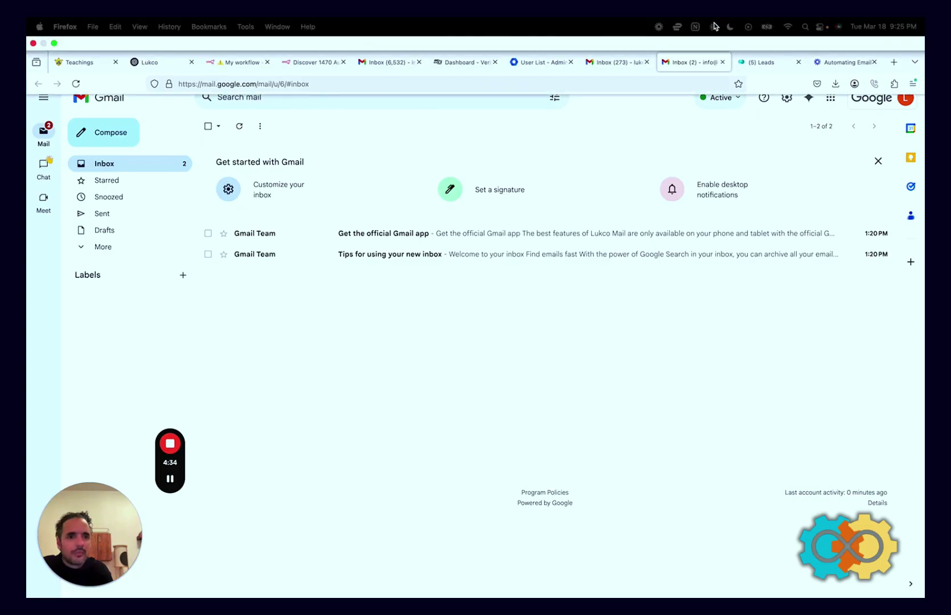
On the monday CRM Leads board, set the status of the Lukco director's lead to Attempted to contact.
click(763, 50)
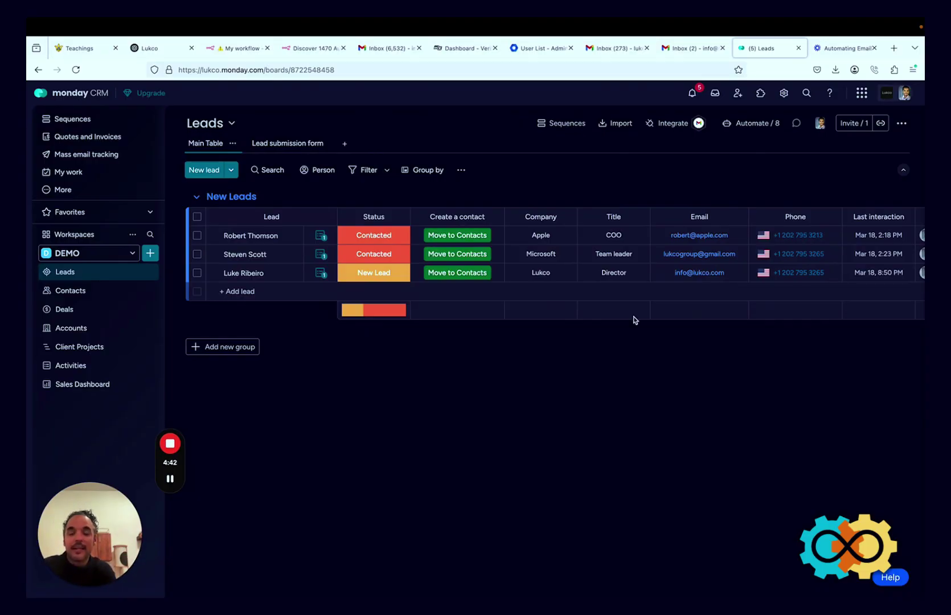
click(386, 275)
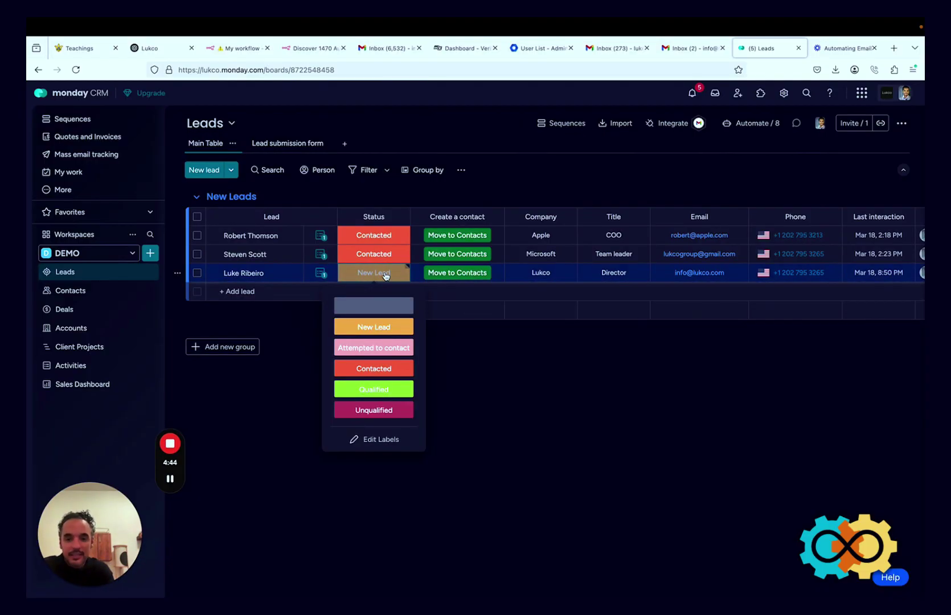
click(362, 347)
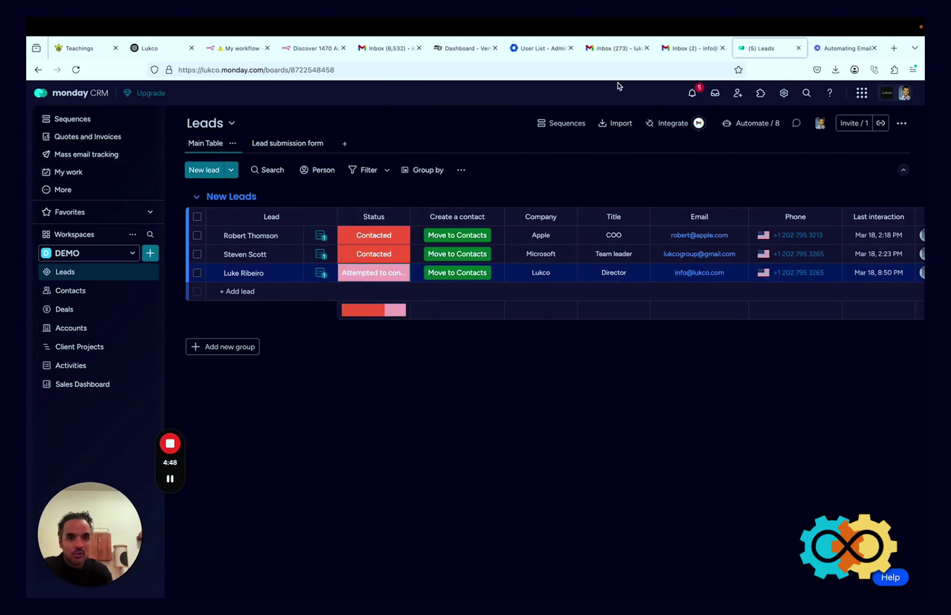
In the info account's Gmail inbox, open and read the "Trying to Contact" email.
click(681, 48)
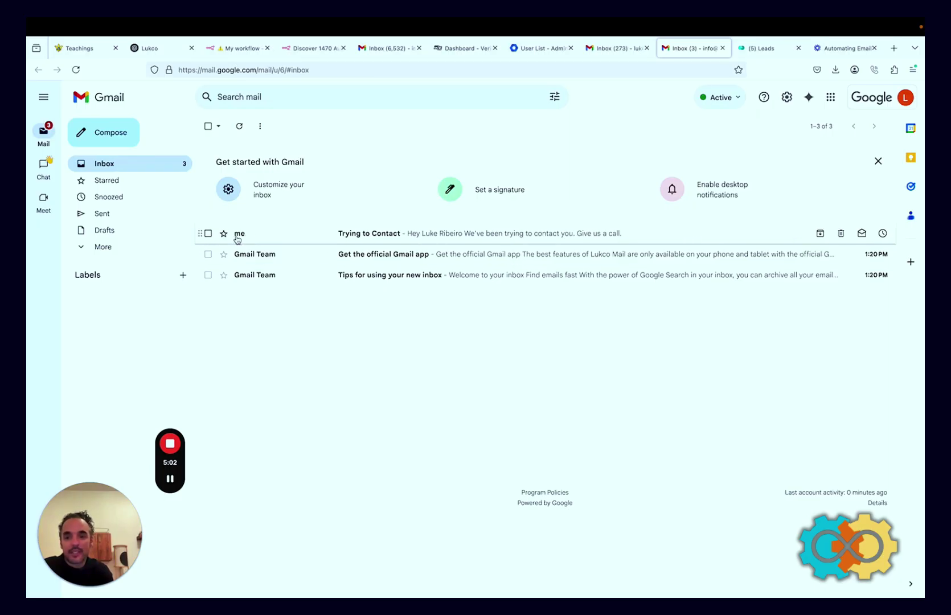
mouse_move(242, 238)
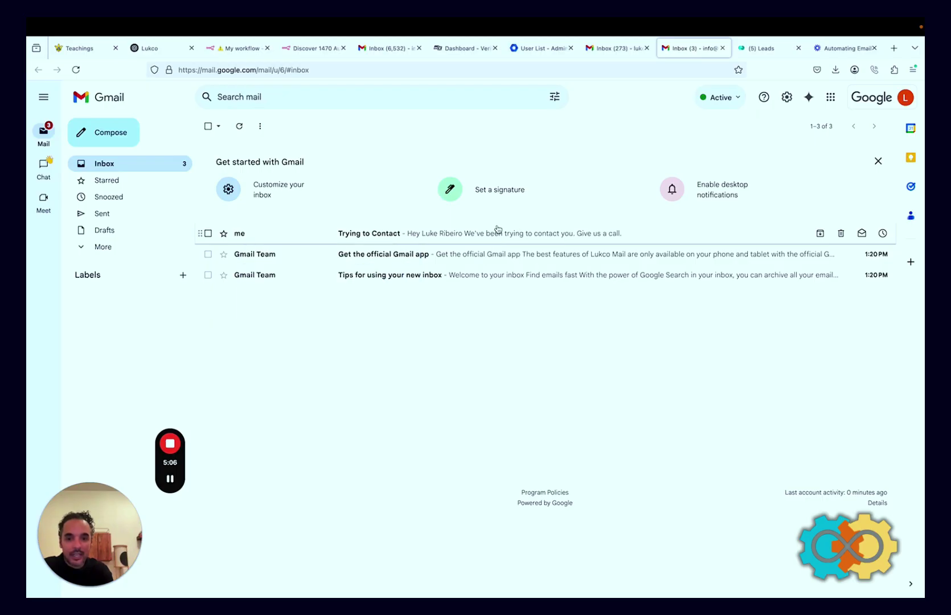
click(475, 233)
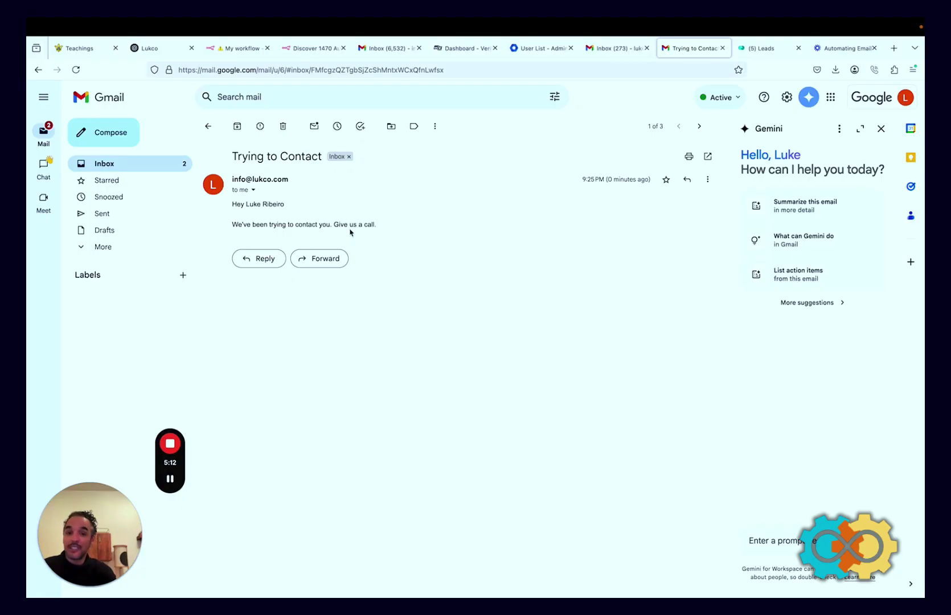
Back on the Leads board, draft an automation that sends a Gmail email when an item is created.
click(761, 50)
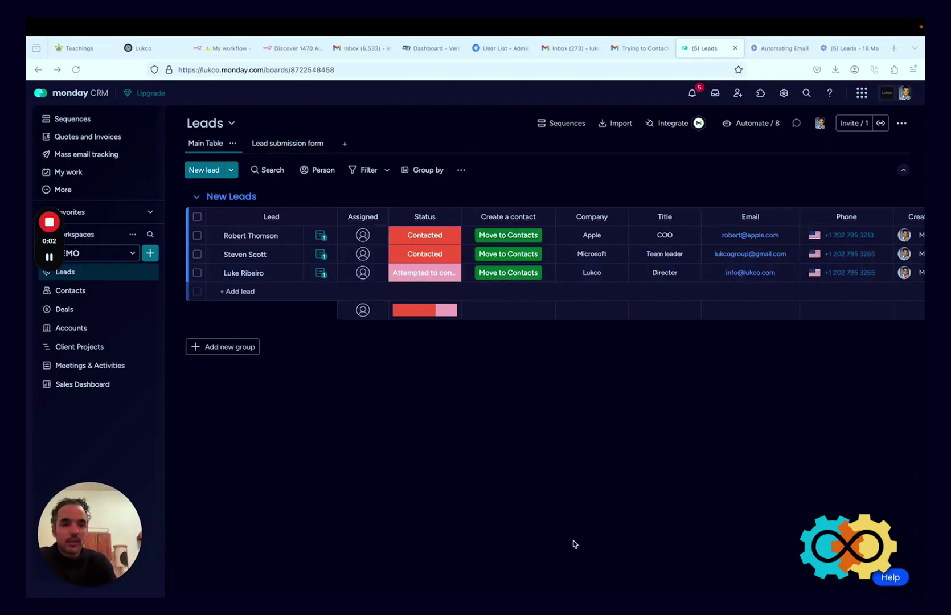
click(760, 130)
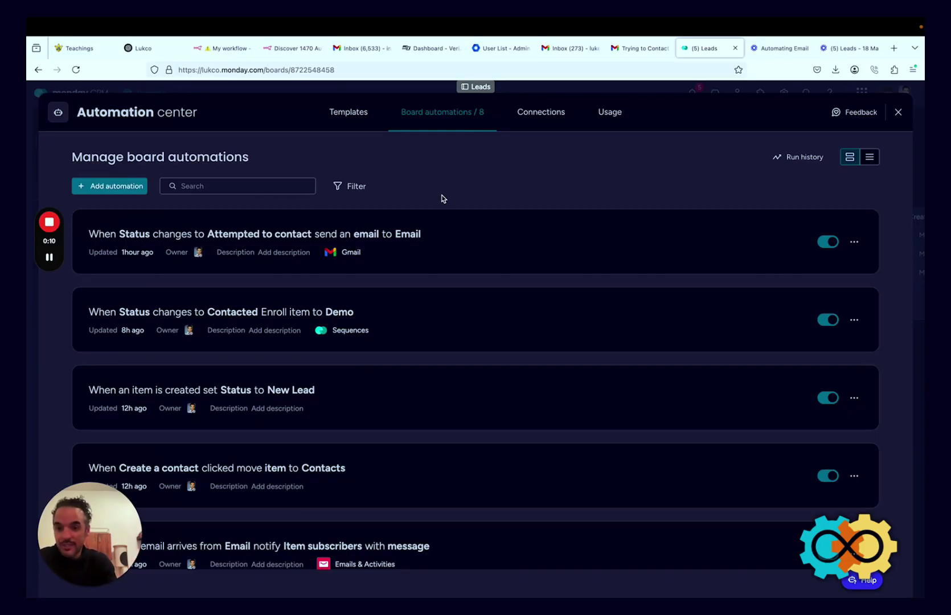
click(105, 188)
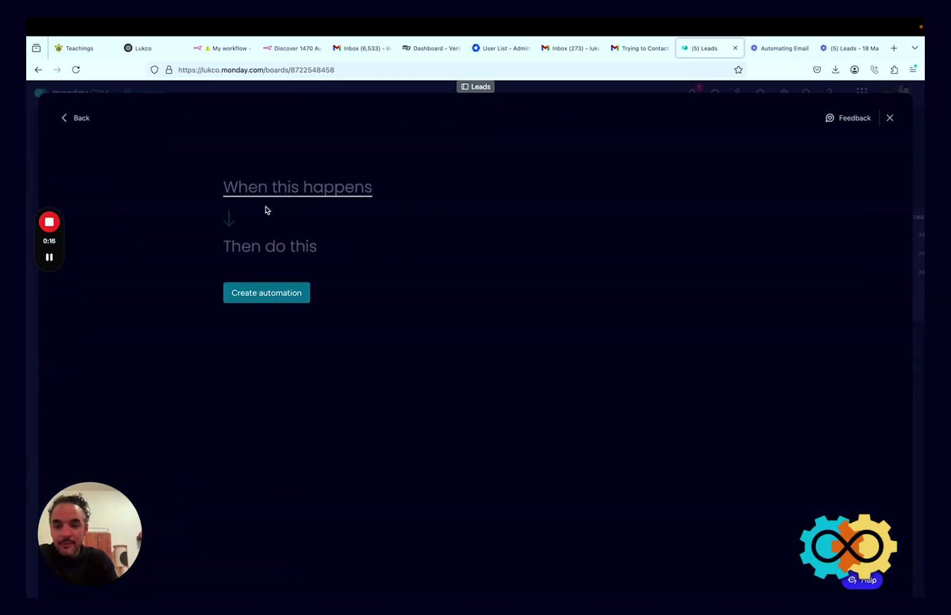
click(285, 192)
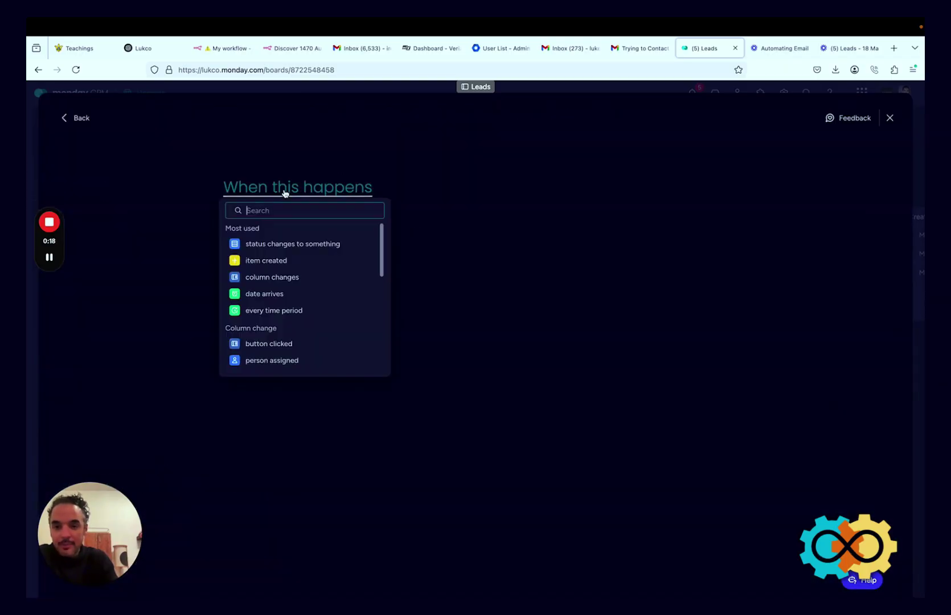
click(264, 261)
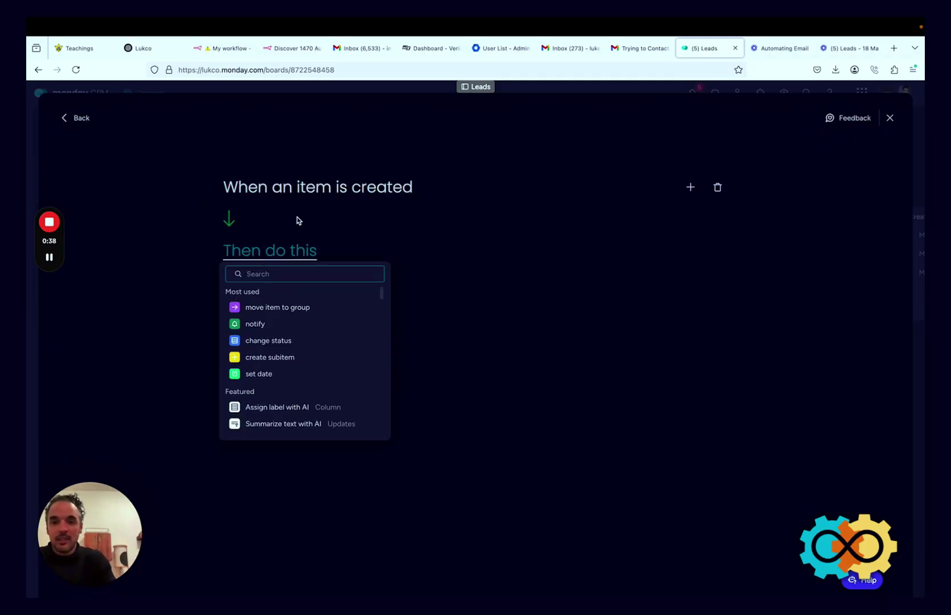
text(sen)
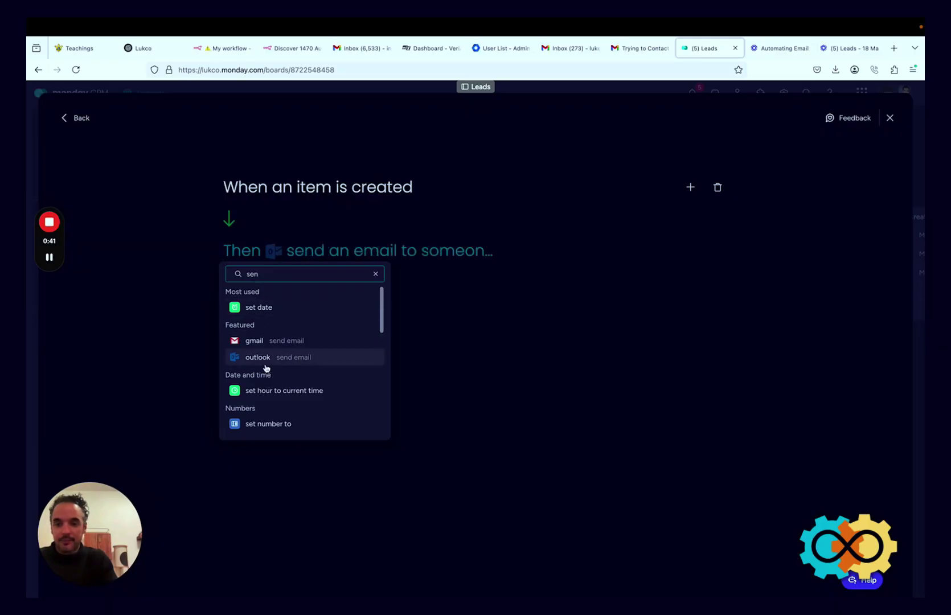
click(270, 342)
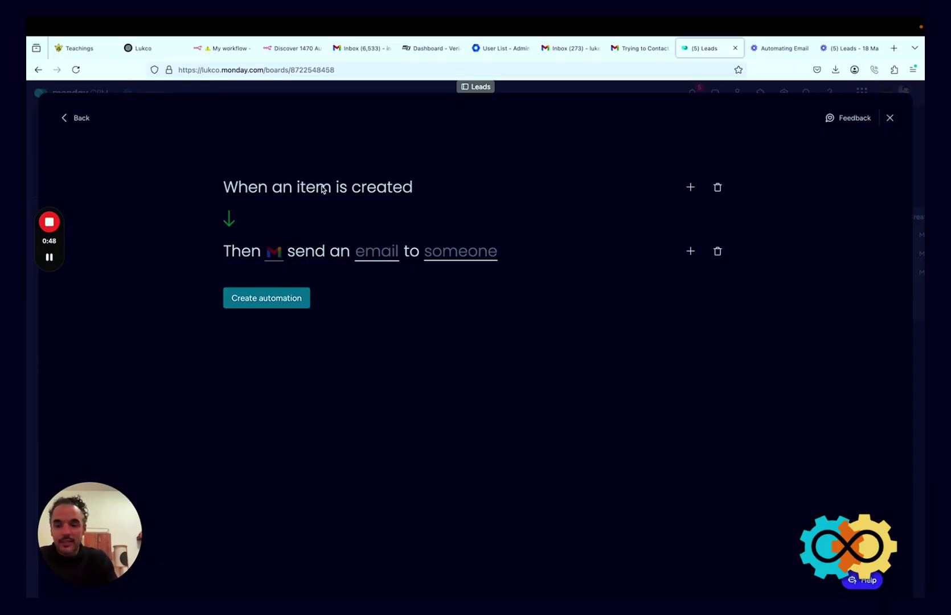
Replace the item-created trigger with column changes and browse the board columns it can watch.
click(717, 187)
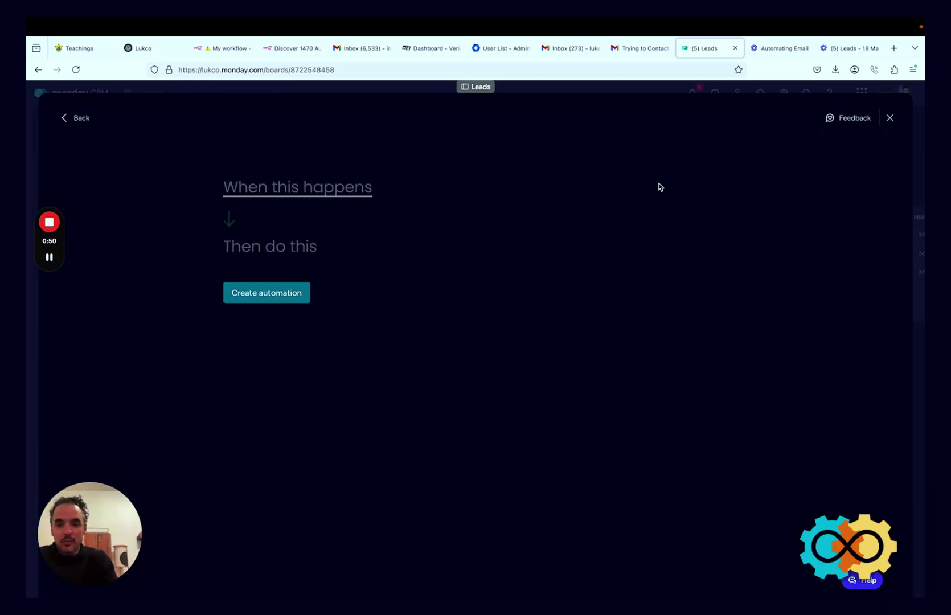
click(329, 195)
click(274, 276)
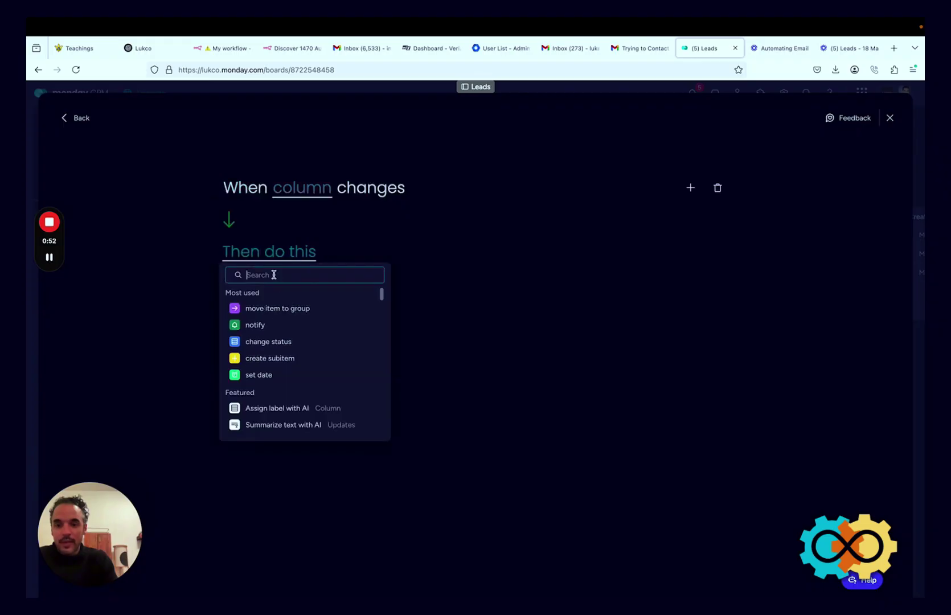
click(293, 195)
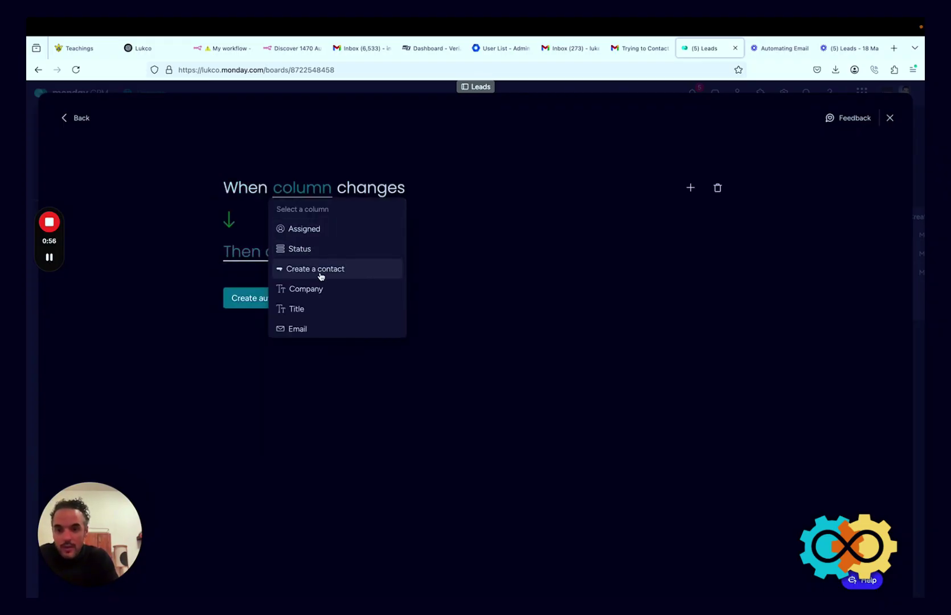
scroll(305, 265, down, 2)
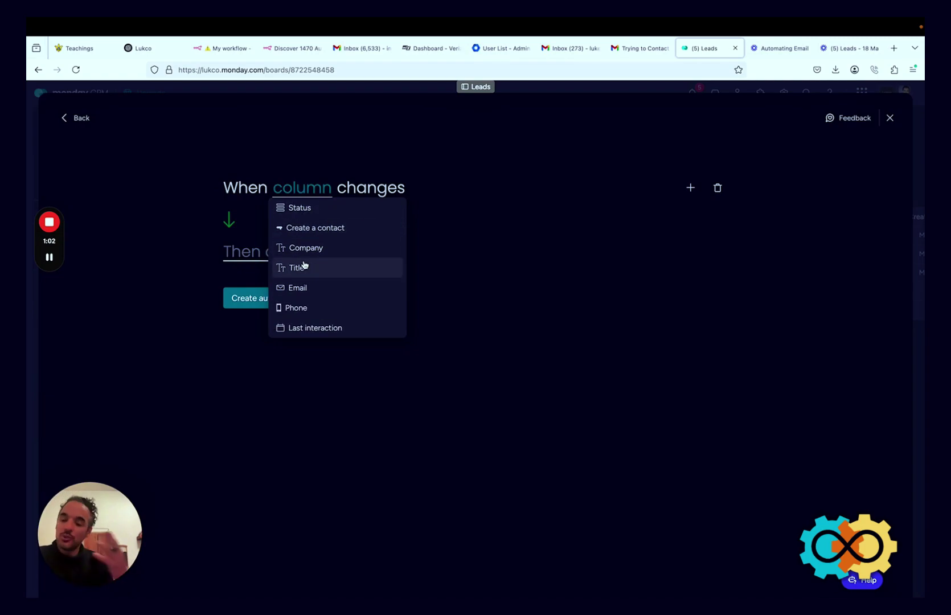
scroll(305, 276, down, 1)
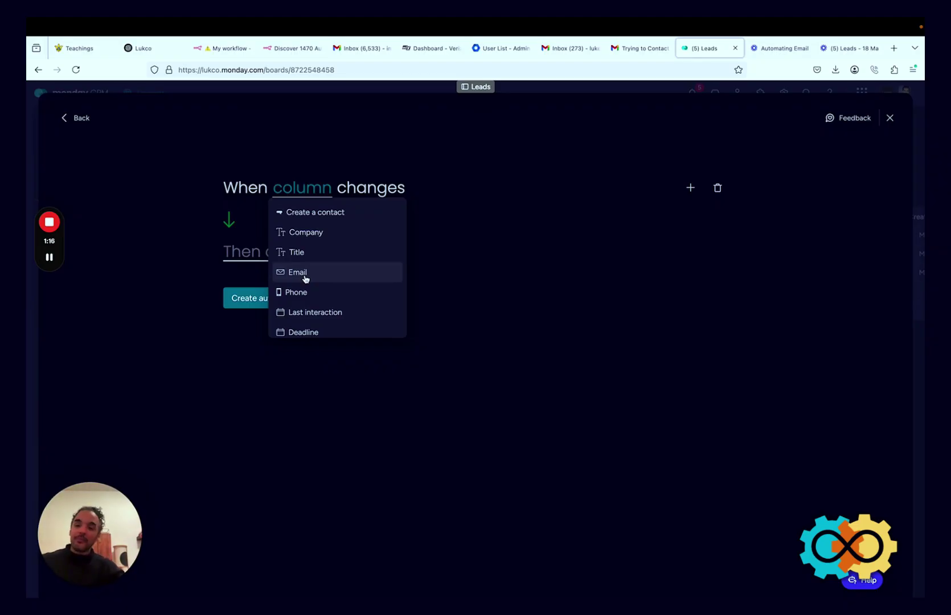
scroll(306, 279, up, 2)
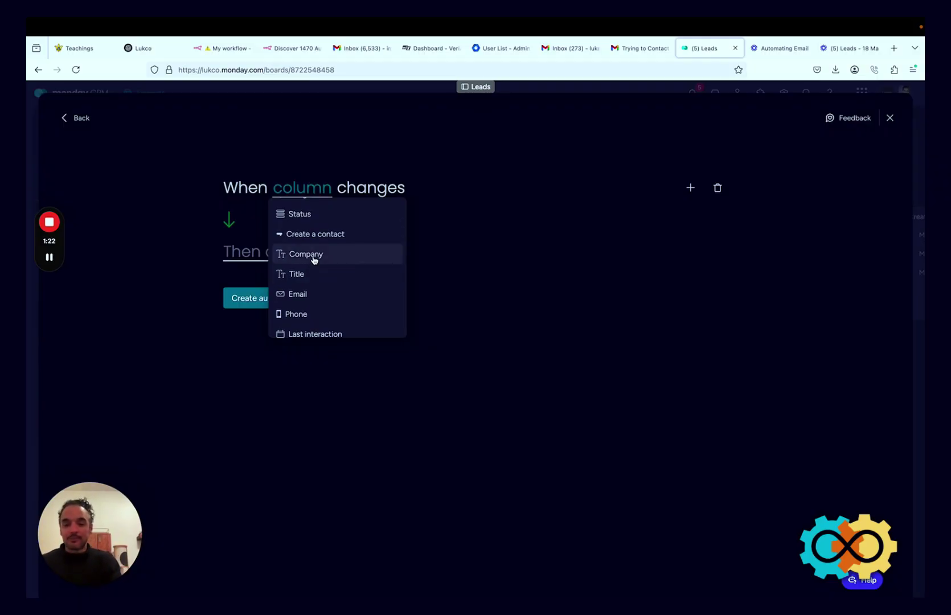
scroll(314, 260, up, 2)
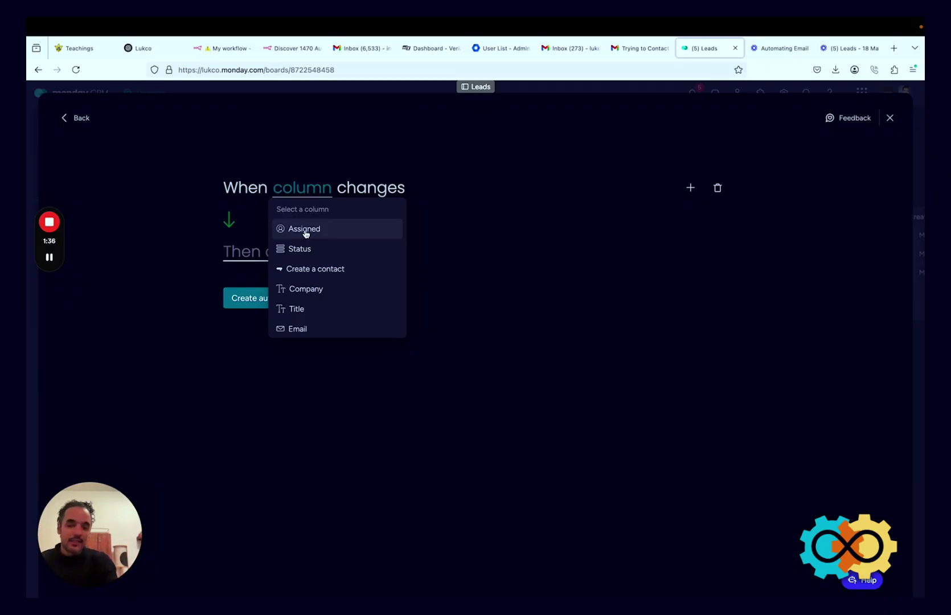
click(212, 230)
click(303, 190)
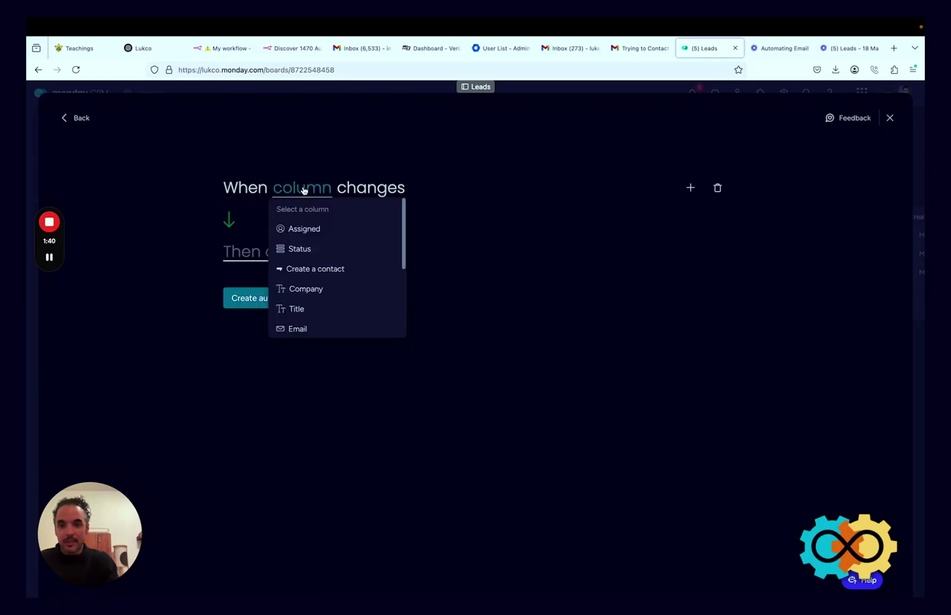
click(519, 176)
Replace the column trigger with date arrives and view the date columns it offers.
click(718, 188)
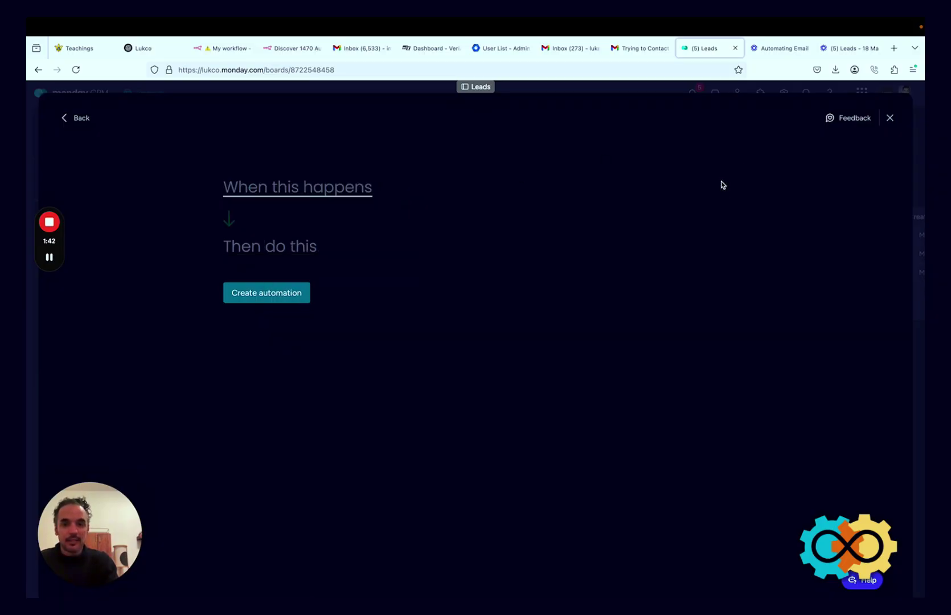
click(303, 191)
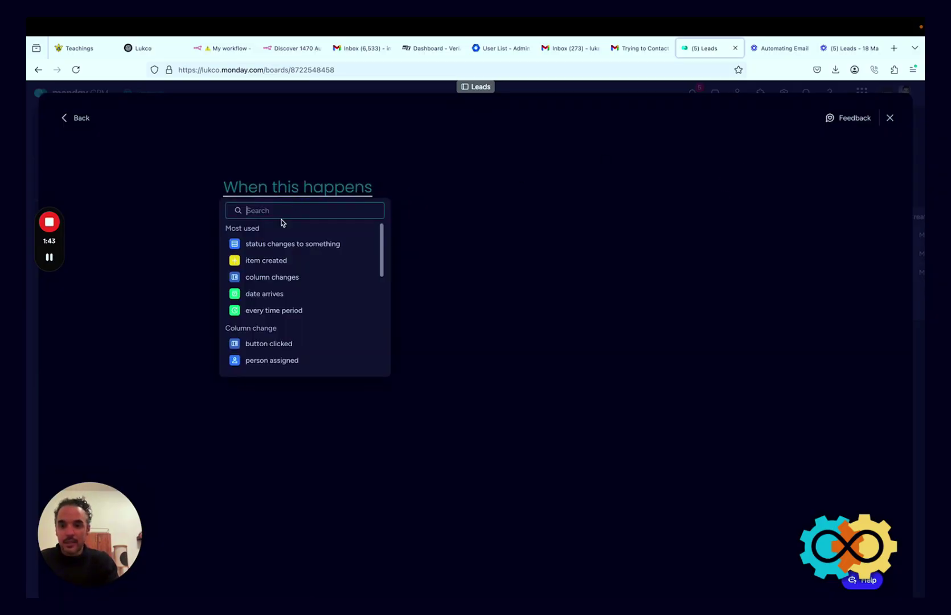
click(265, 294)
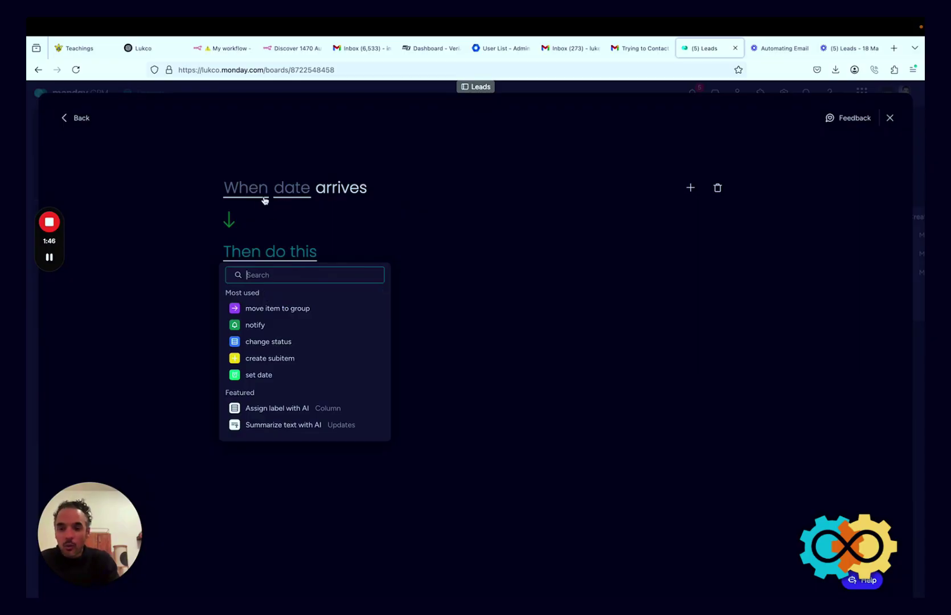
click(290, 192)
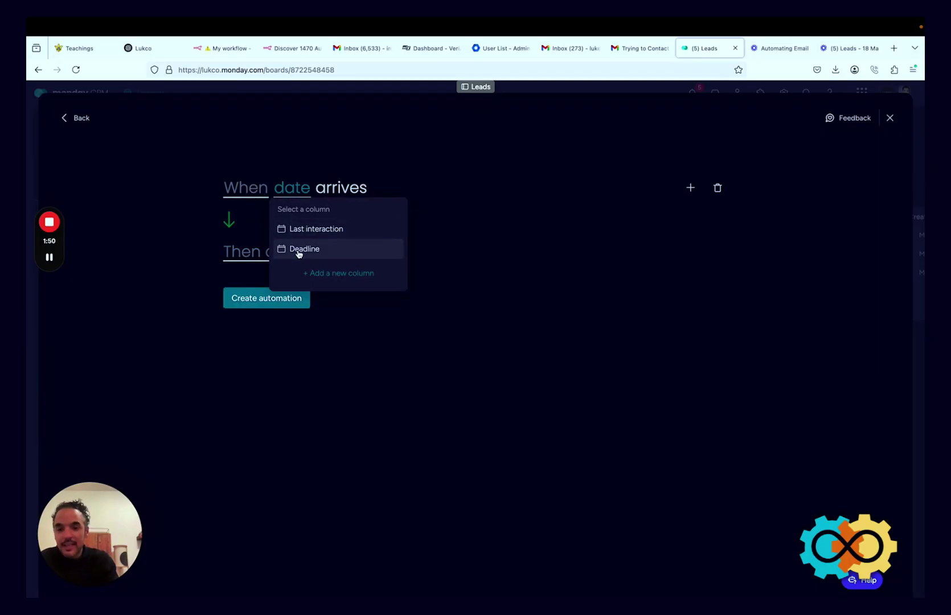
Leave the draft automation and examine the dates in the Leads board's Deadline column.
click(890, 118)
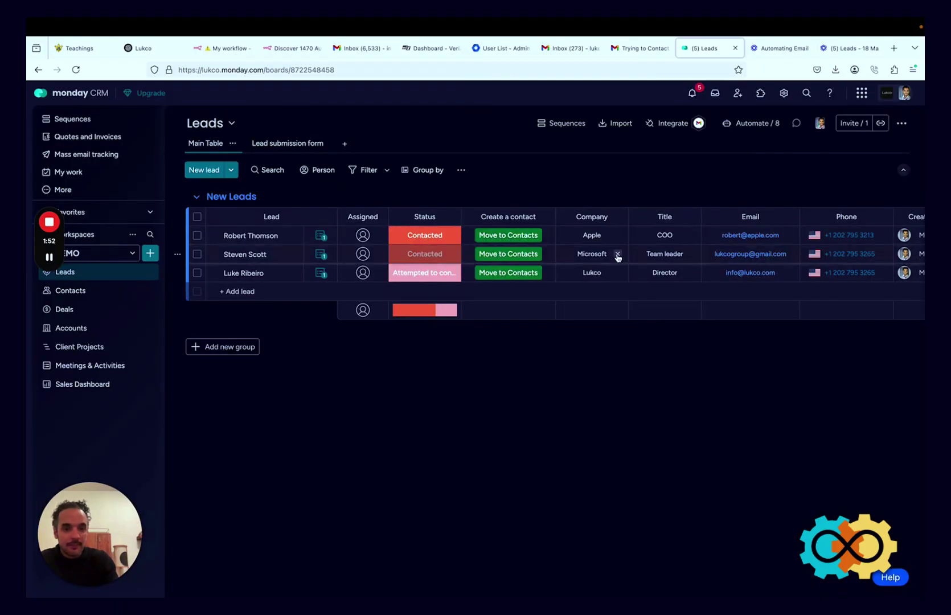
scroll(618, 258, right, 5)
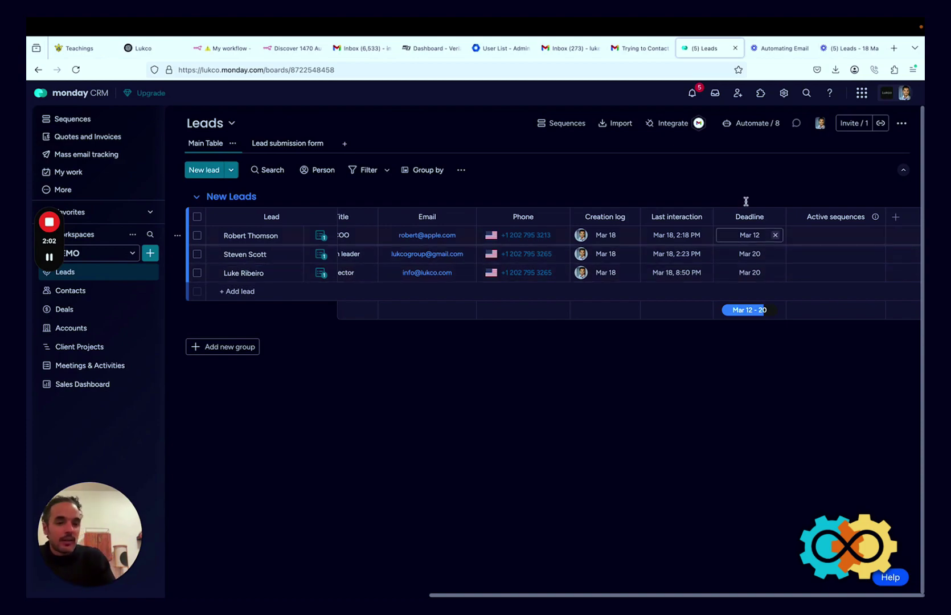
Start a new Leads board automation that triggers when the Deadline date arrives.
click(754, 123)
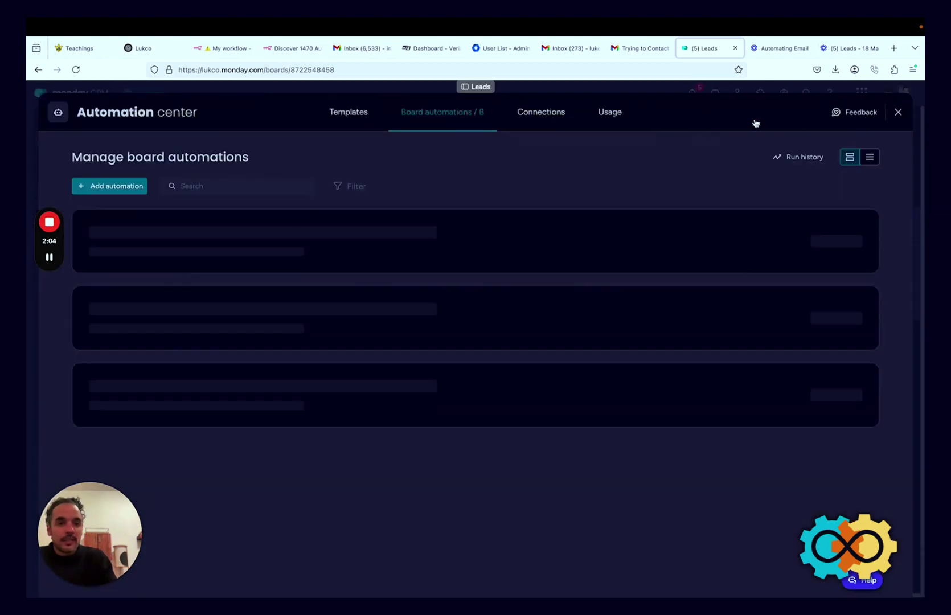
click(93, 190)
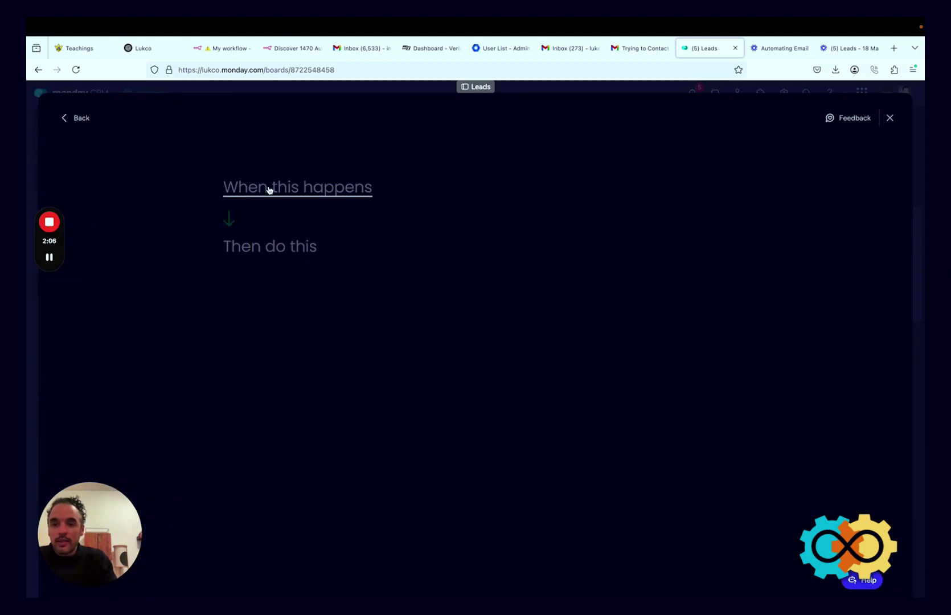
click(269, 189)
click(280, 295)
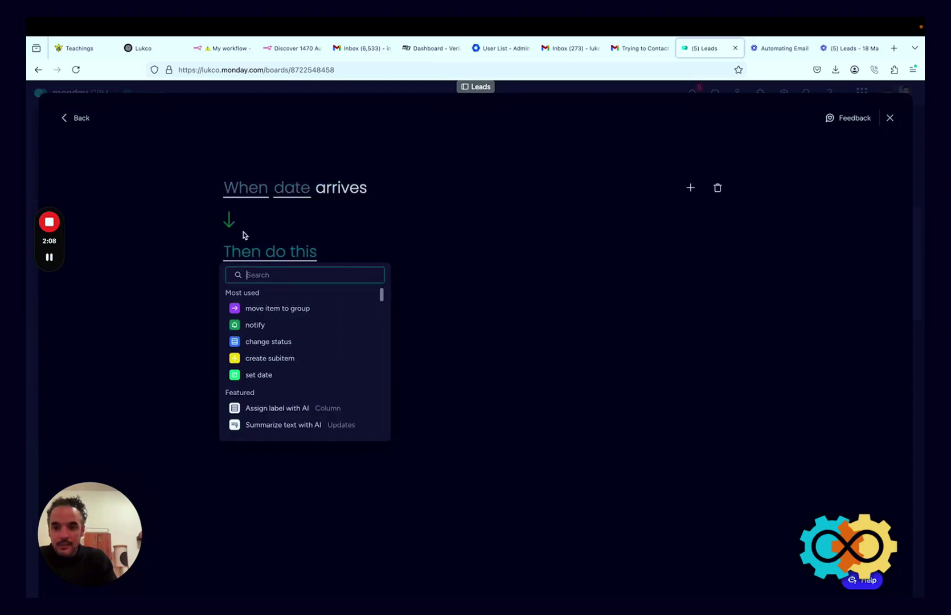
click(293, 188)
click(303, 249)
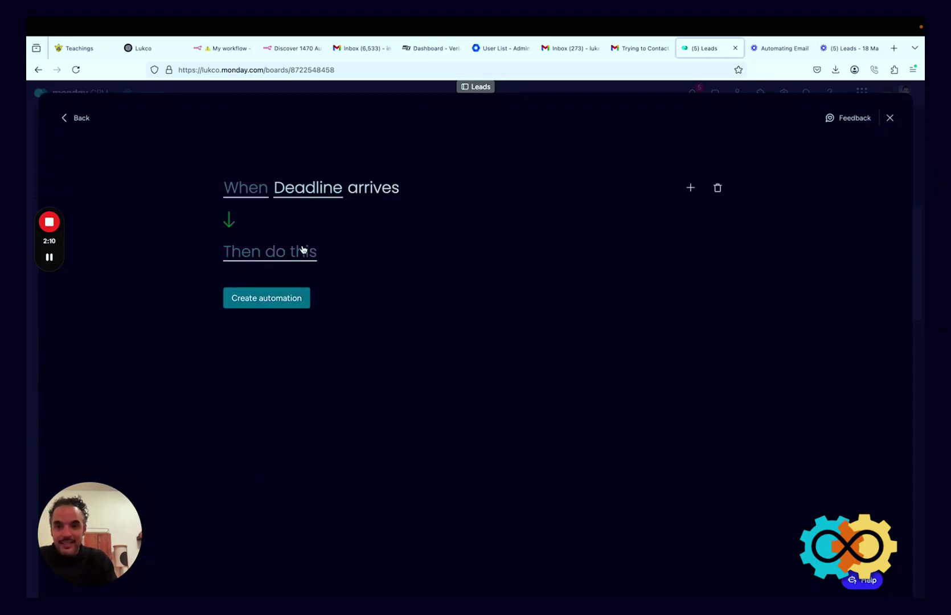
Add a Gmail send-email action to the draft automation triggered by the Deadline date.
click(274, 252)
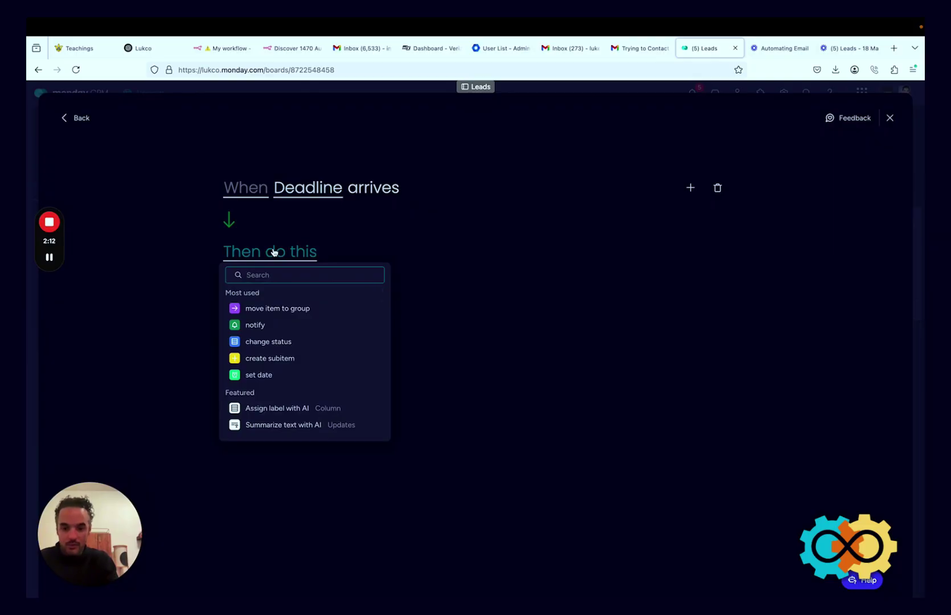
text(sen)
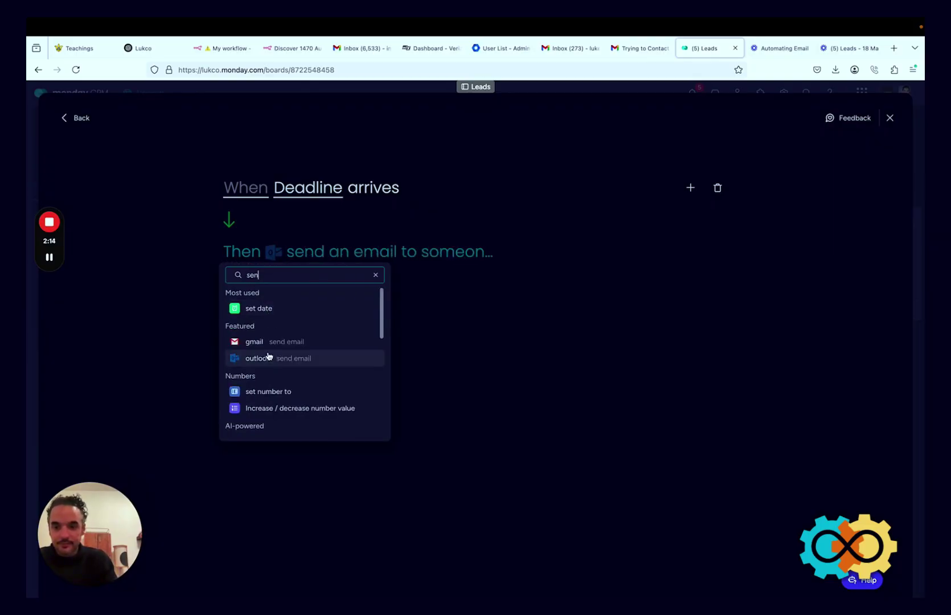
click(271, 341)
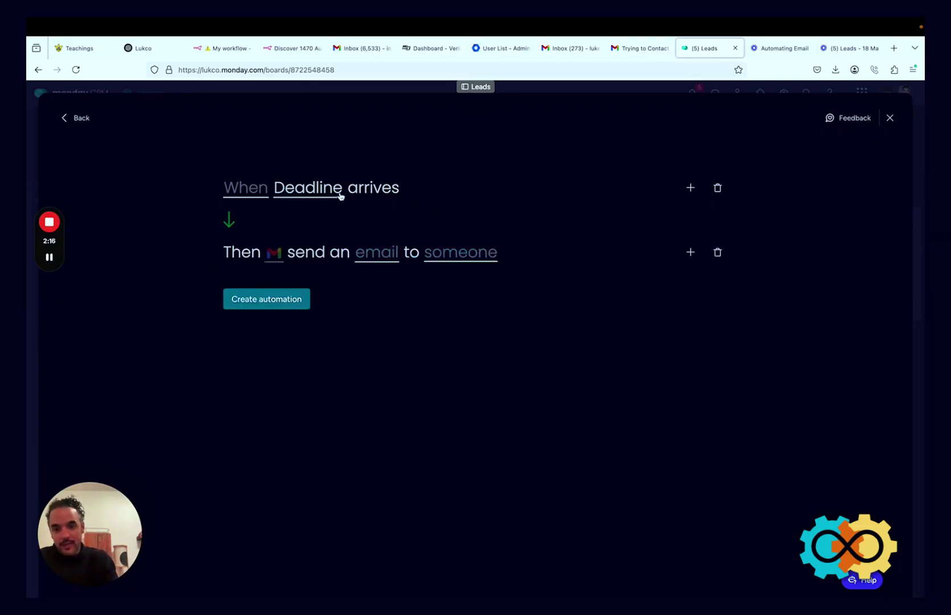
Examine the trigger times offered for when the Deadline date arrives.
click(252, 191)
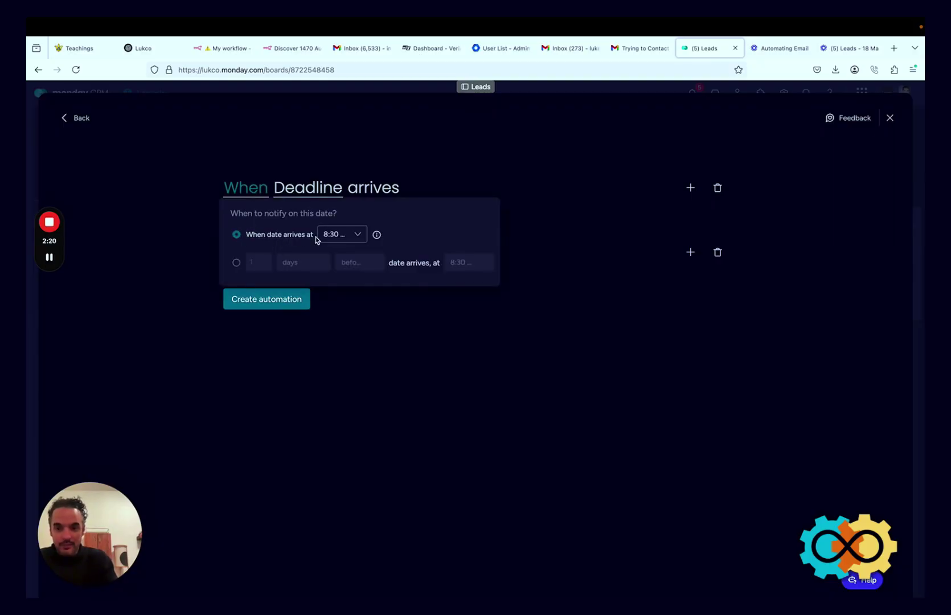
click(347, 240)
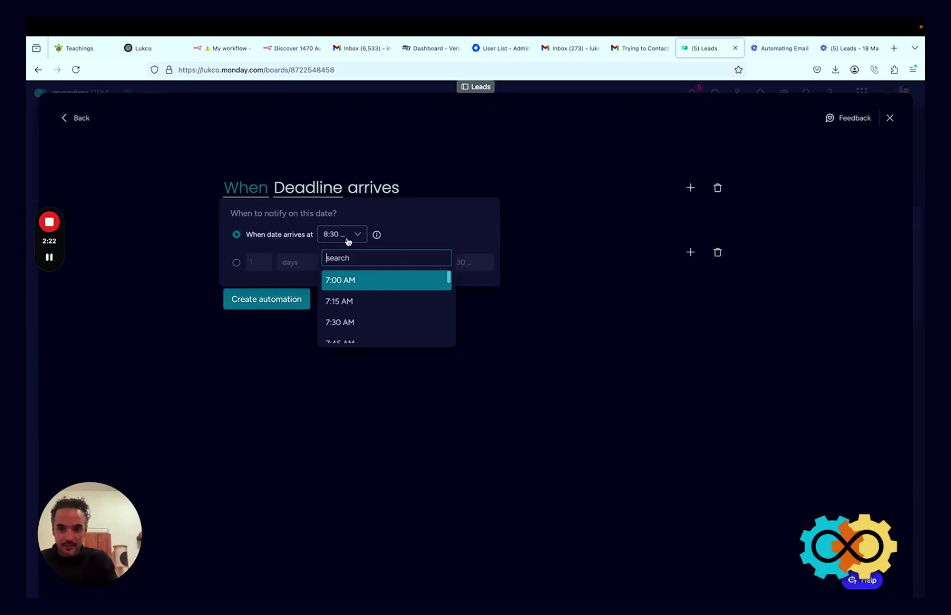
scroll(346, 305, down, 2)
scroll(347, 305, up, 1)
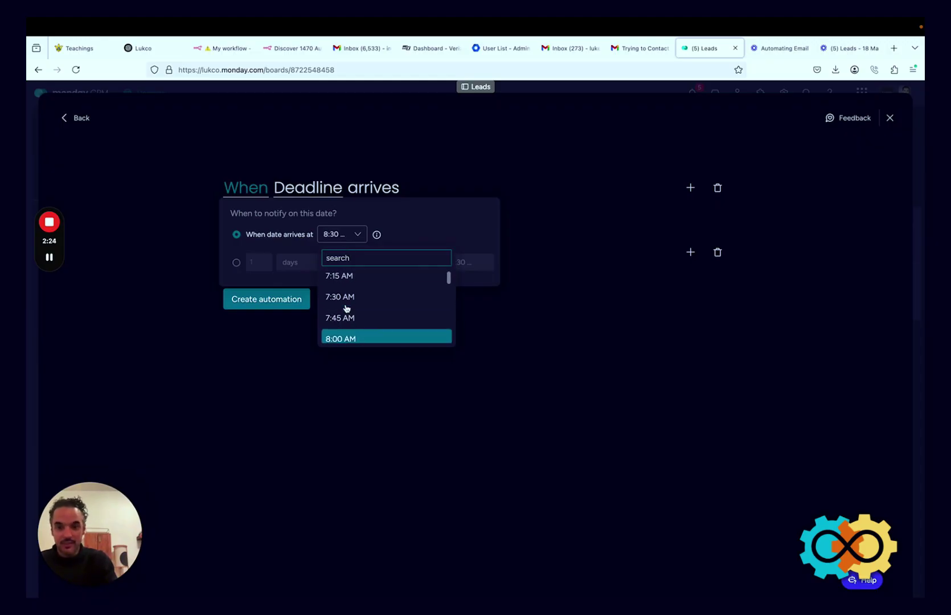
click(409, 237)
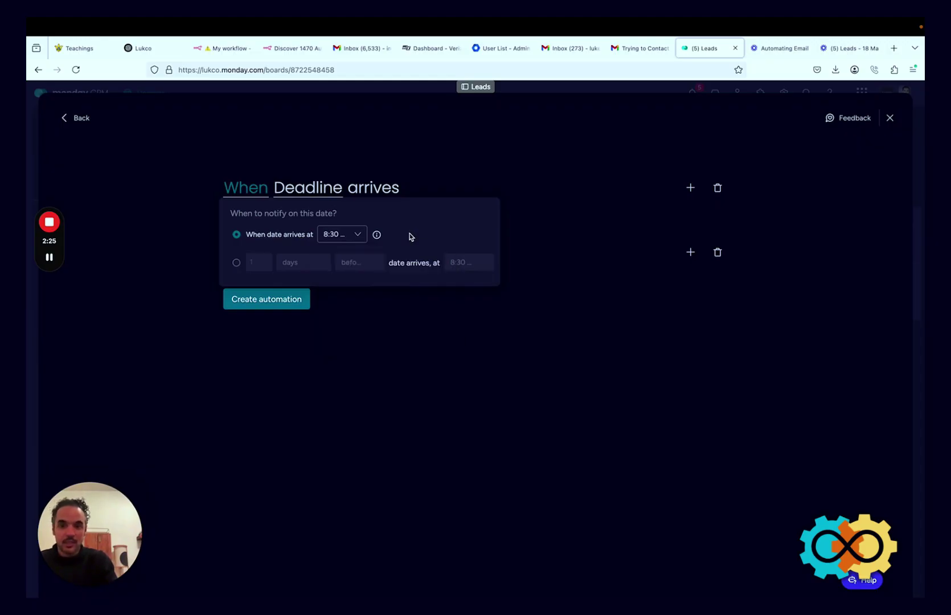
Set the Deadline trigger to run 3 days before the date arrives.
click(237, 263)
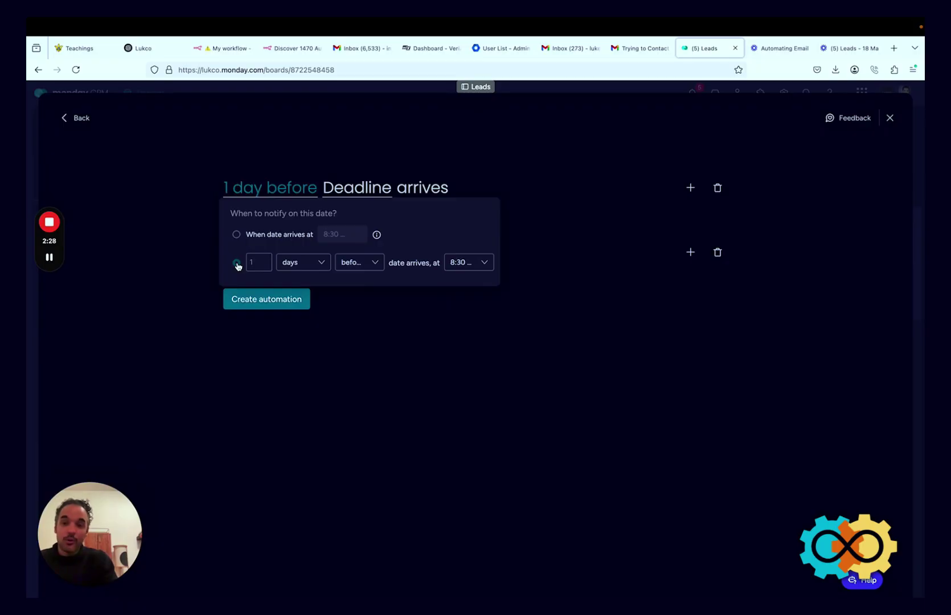
click(257, 264)
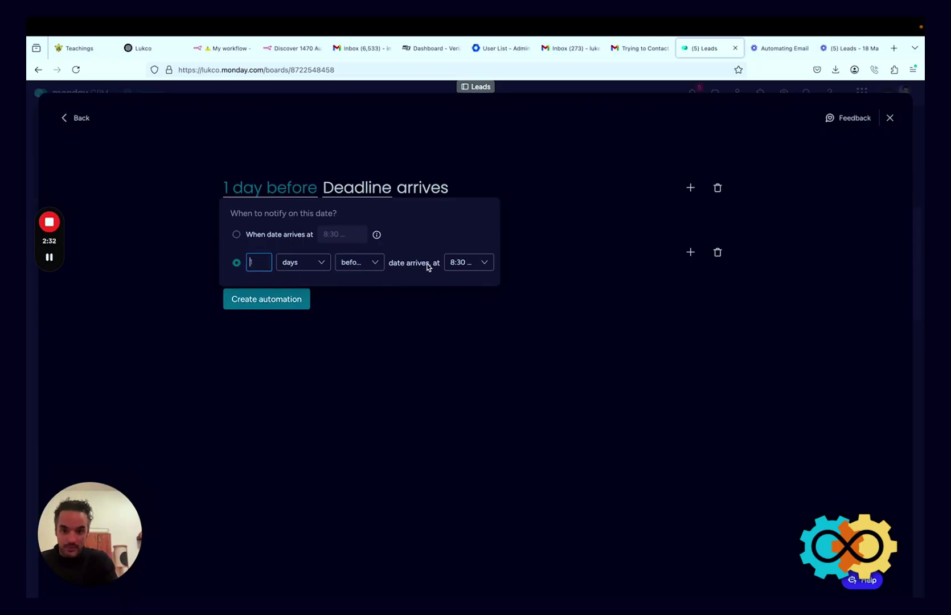
key(BackSpace)
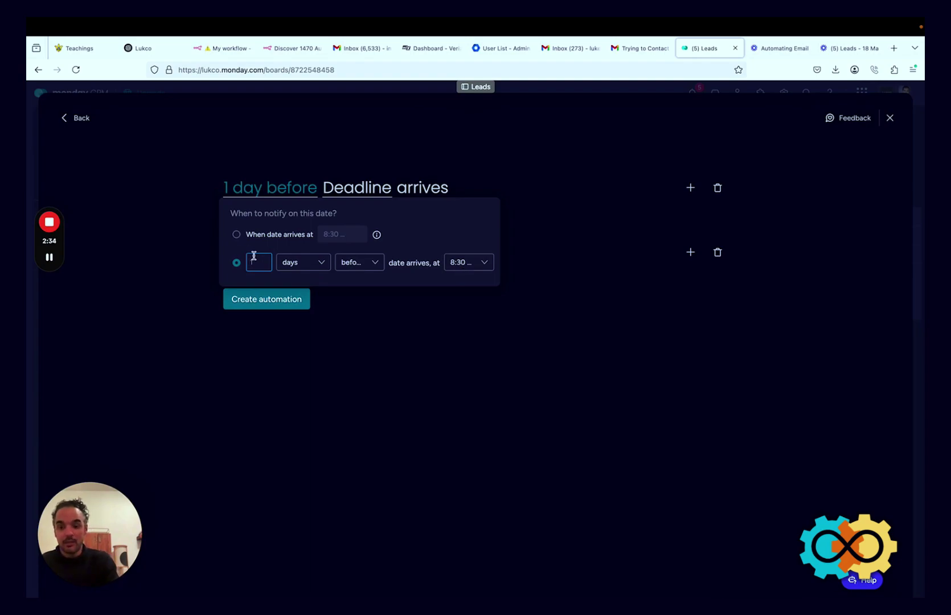
text(22)
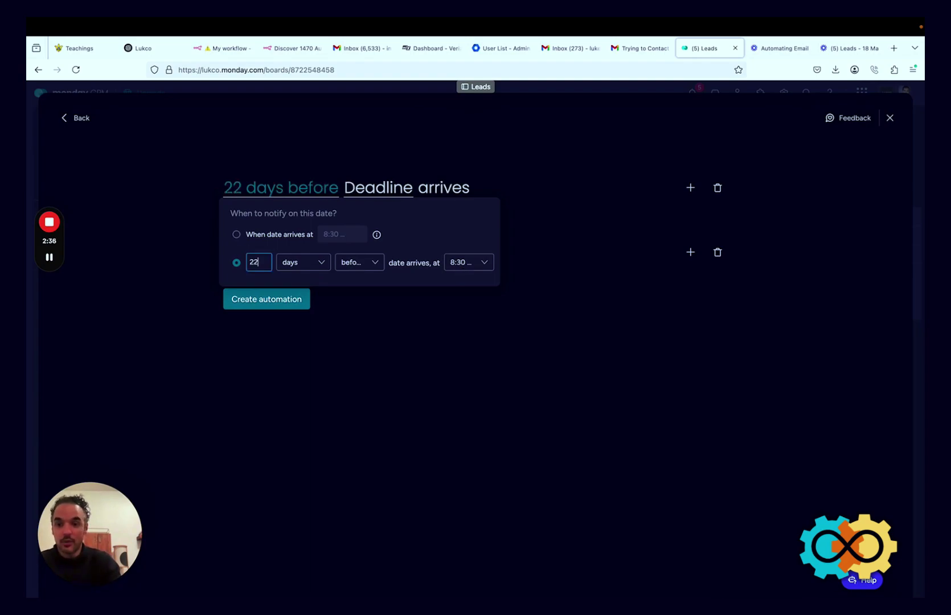
key(BackSpace)
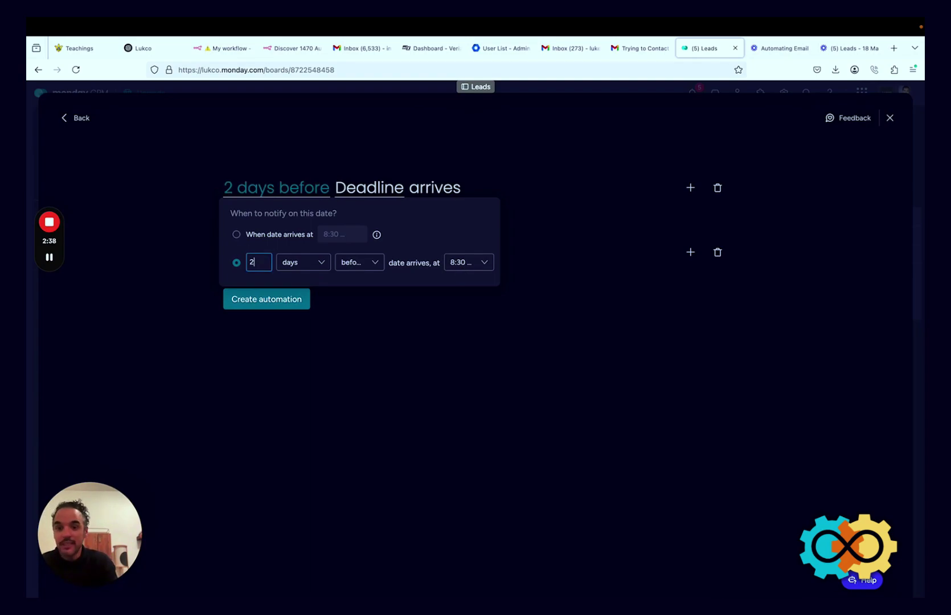
key(BackSpace)
text(3)
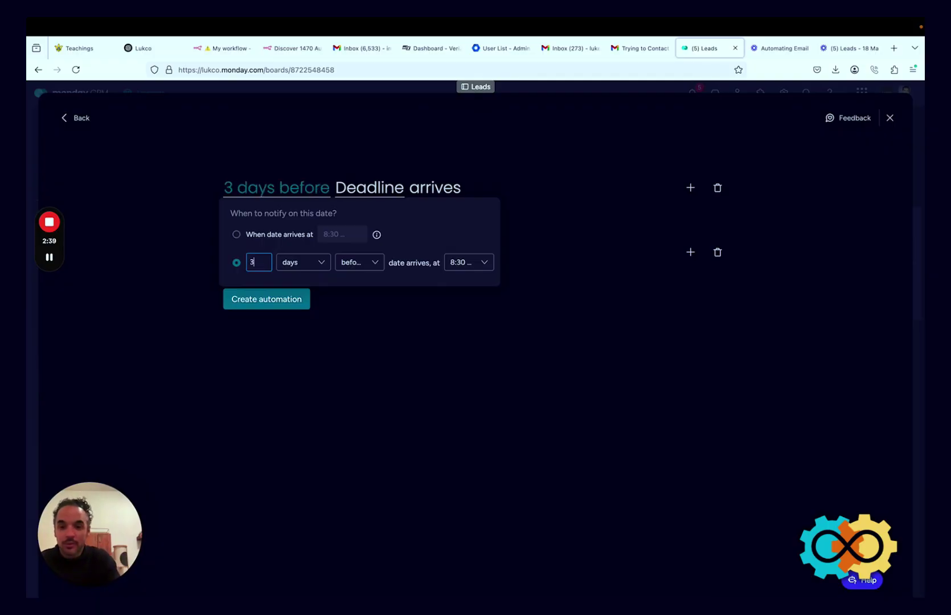
Change the Deadline trigger's timing to weeks after the date arrives, and leave the draft automation.
click(323, 266)
click(308, 310)
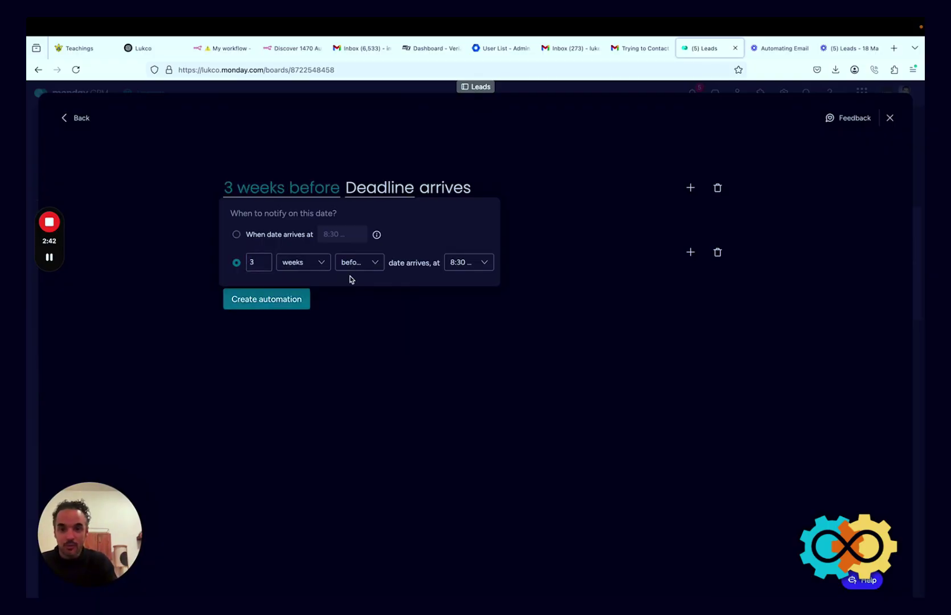
click(362, 263)
click(356, 309)
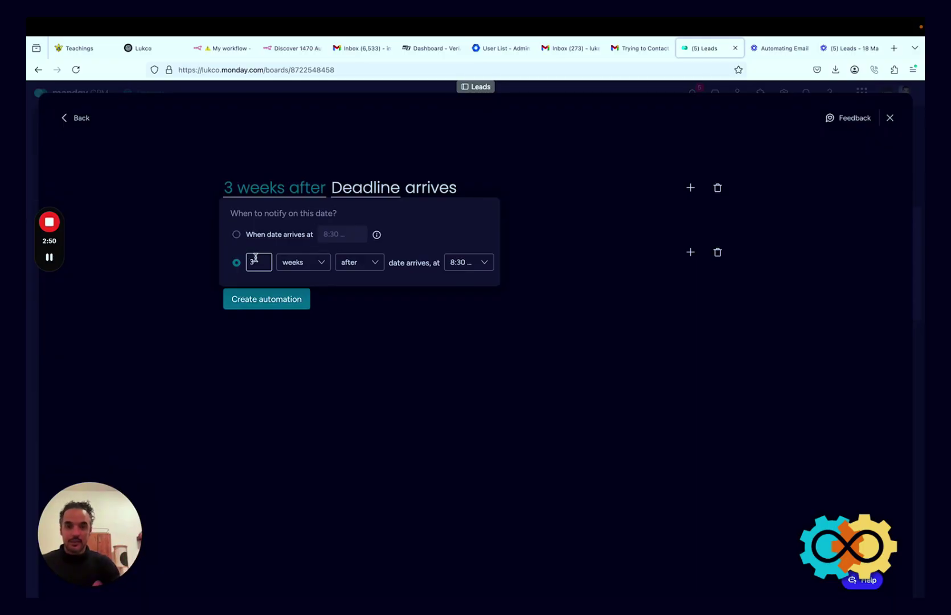
click(571, 184)
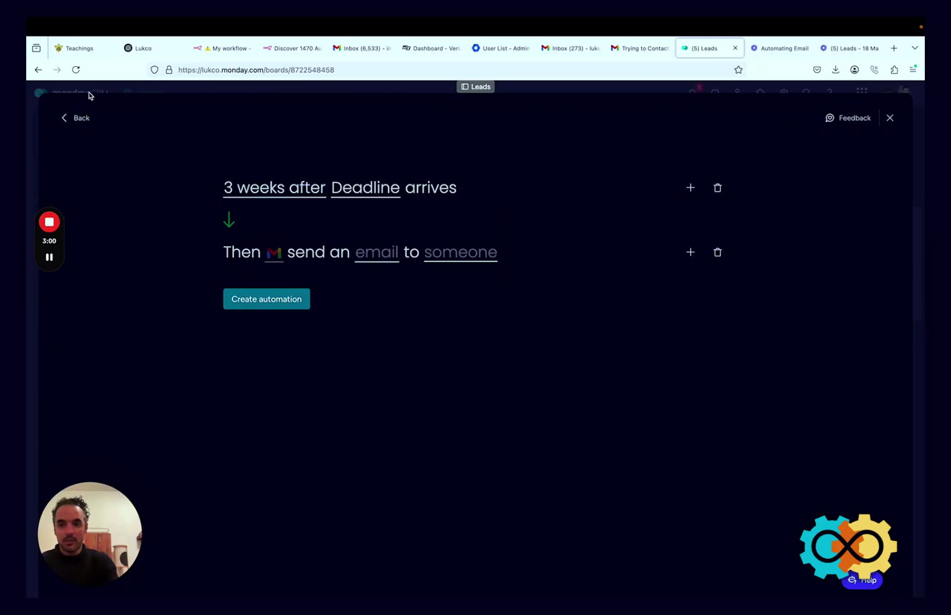
click(82, 118)
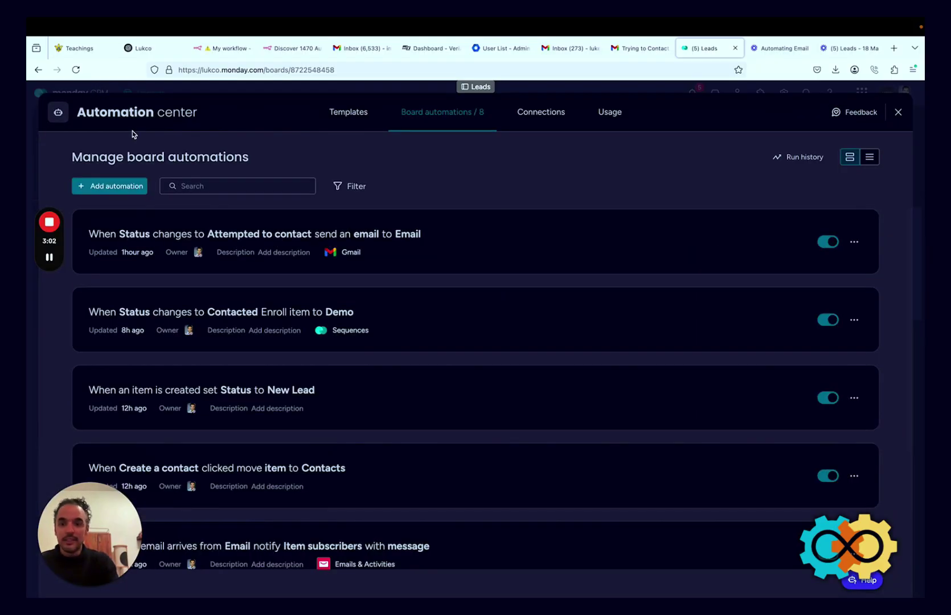
Start a new Leads board automation with the every time period trigger set to daily.
click(112, 186)
click(272, 192)
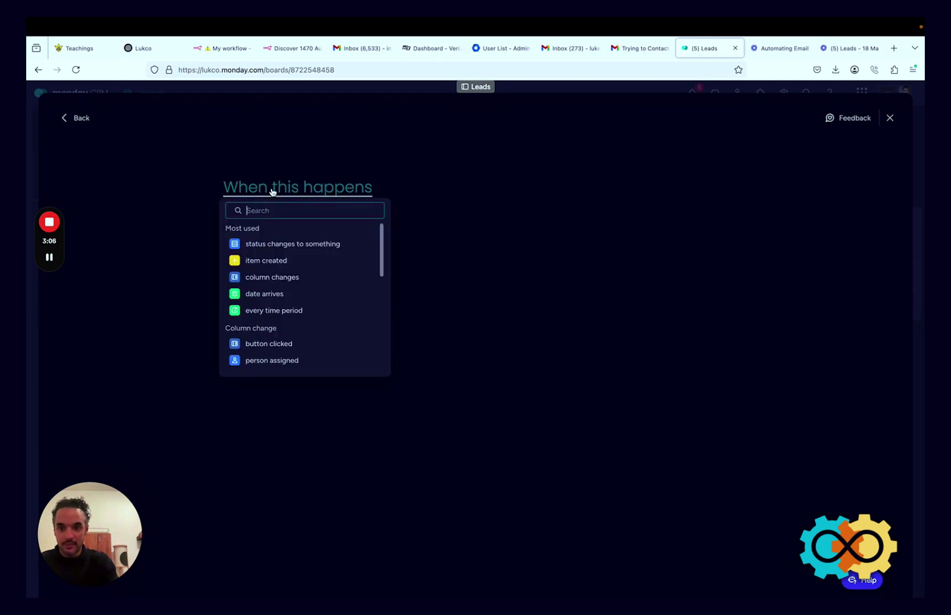
click(274, 310)
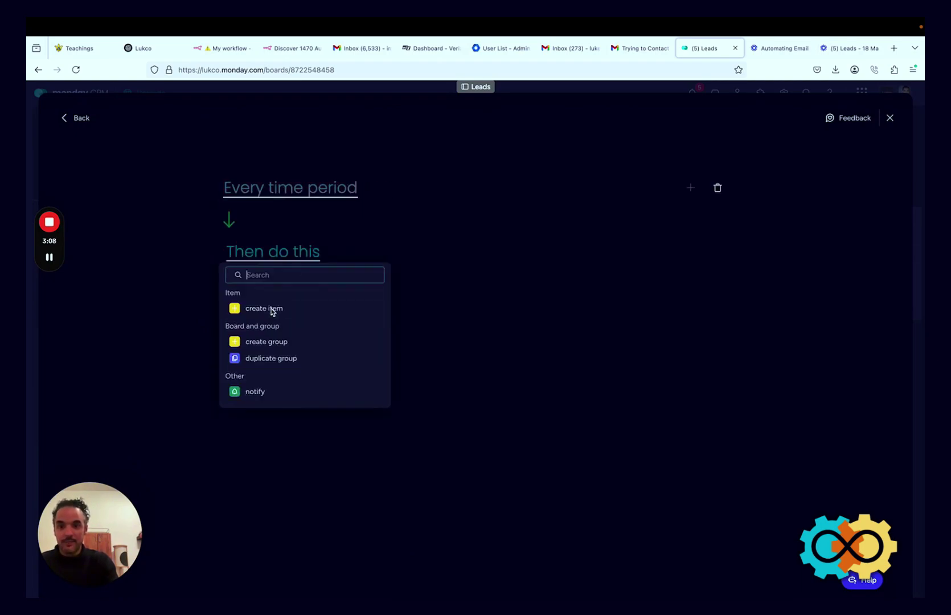
click(290, 191)
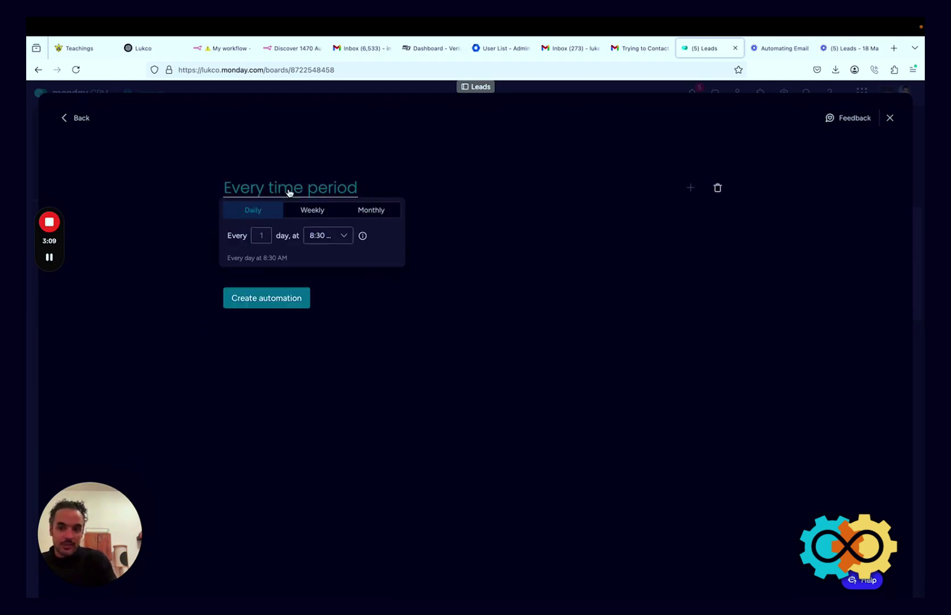
click(257, 211)
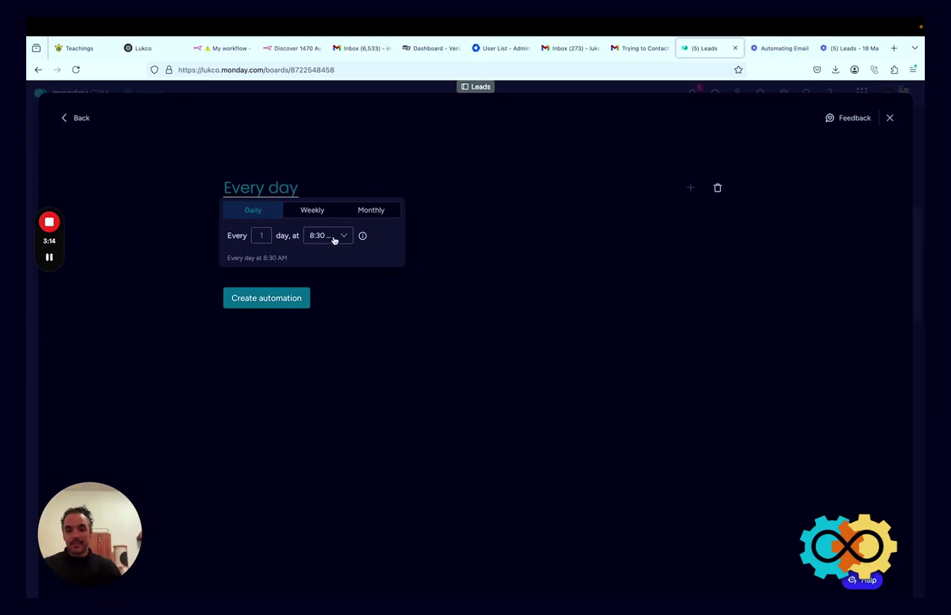
Set the recurring trigger to weekly on Tuesday, view the monthly options, and leave the draft automation.
click(320, 212)
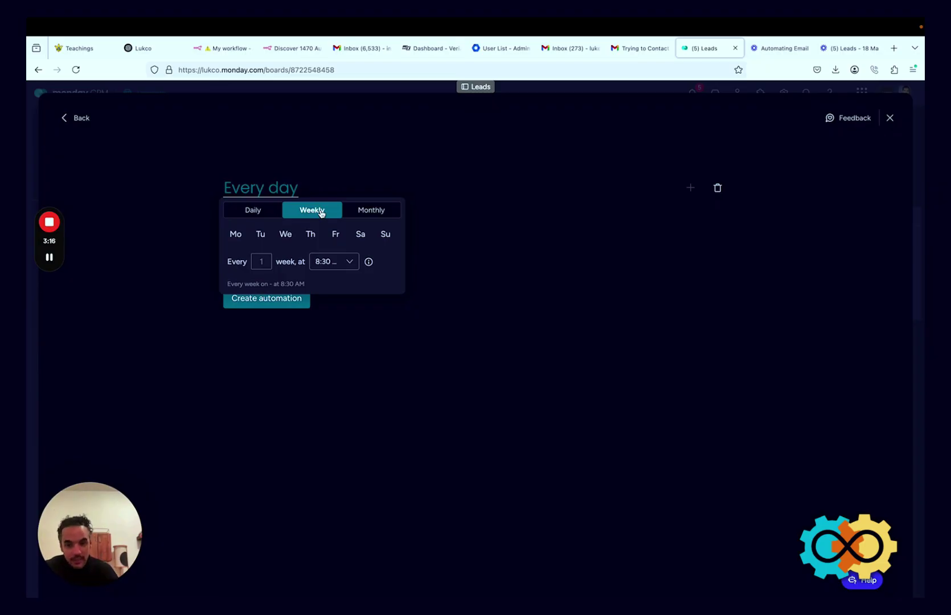
click(263, 240)
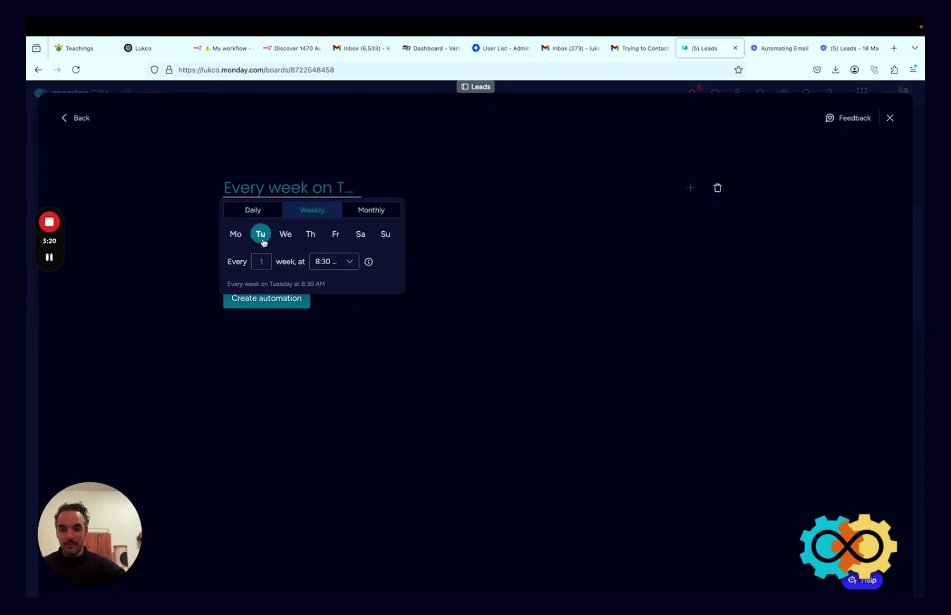
click(371, 210)
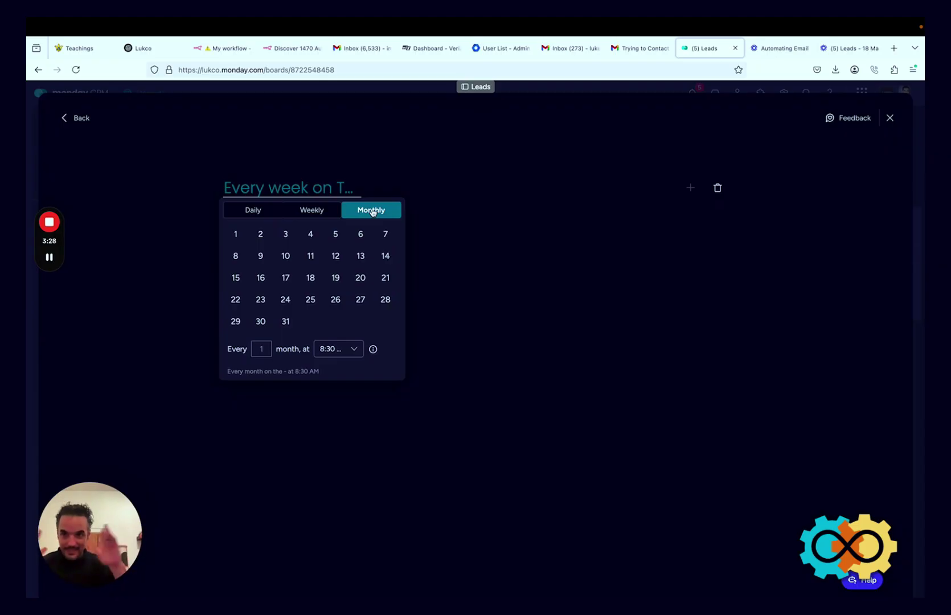
click(66, 119)
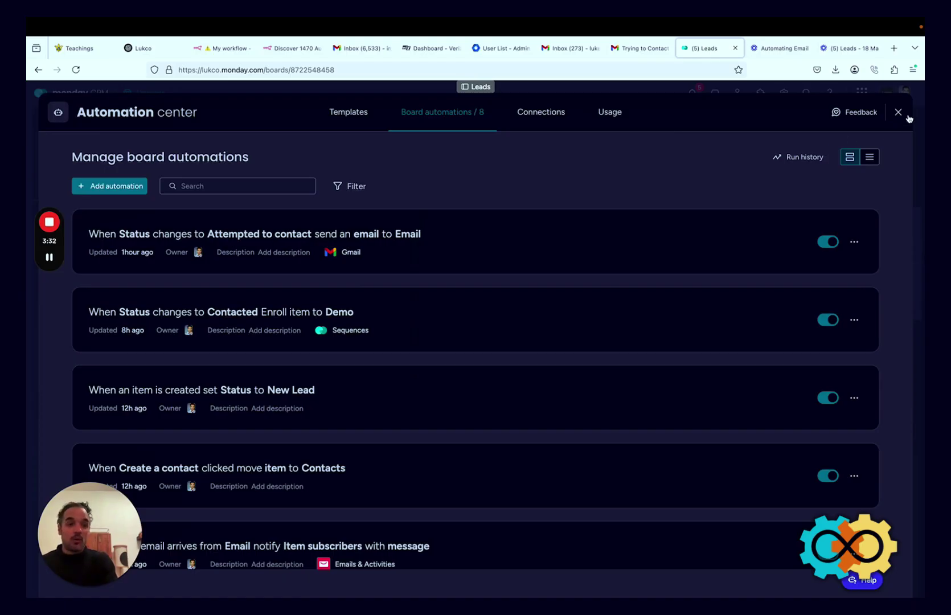
Start a new automation that sends an email through Gmail when a status changes to something.
click(100, 186)
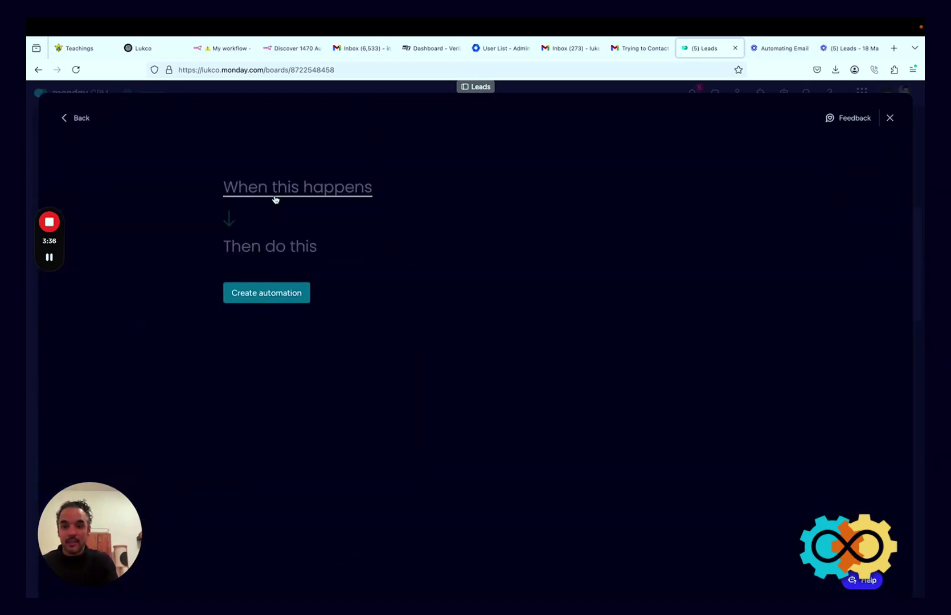
click(274, 197)
click(272, 245)
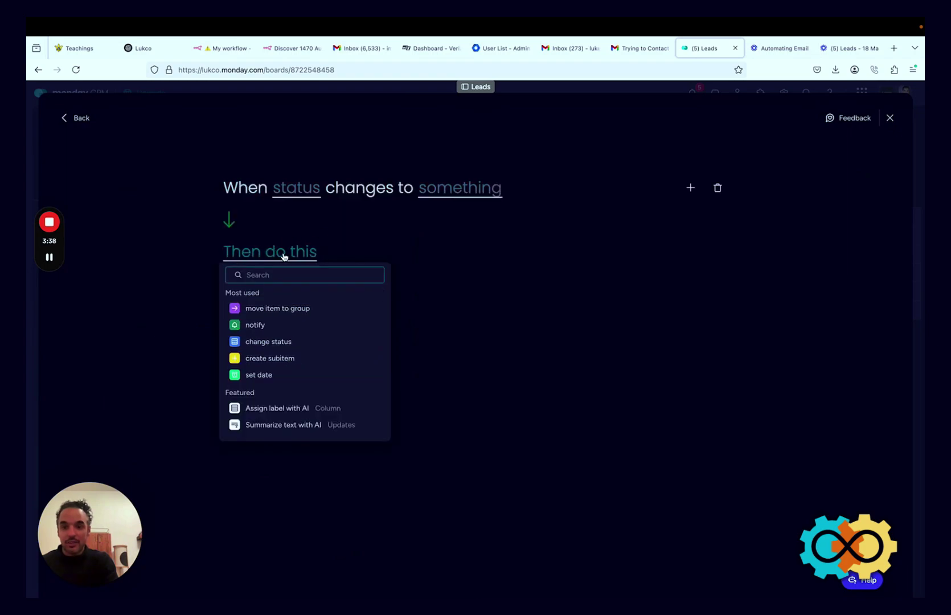
text(send)
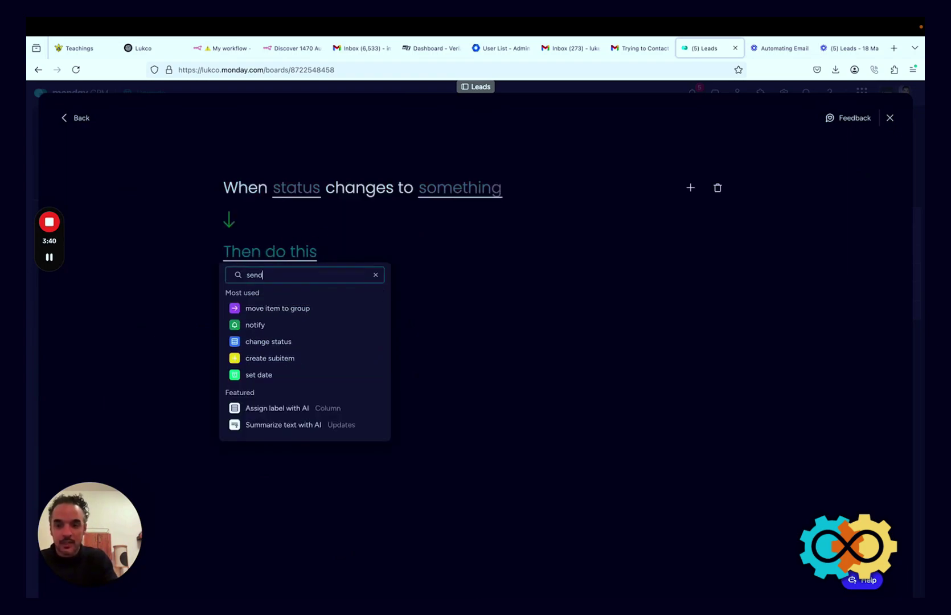
click(273, 312)
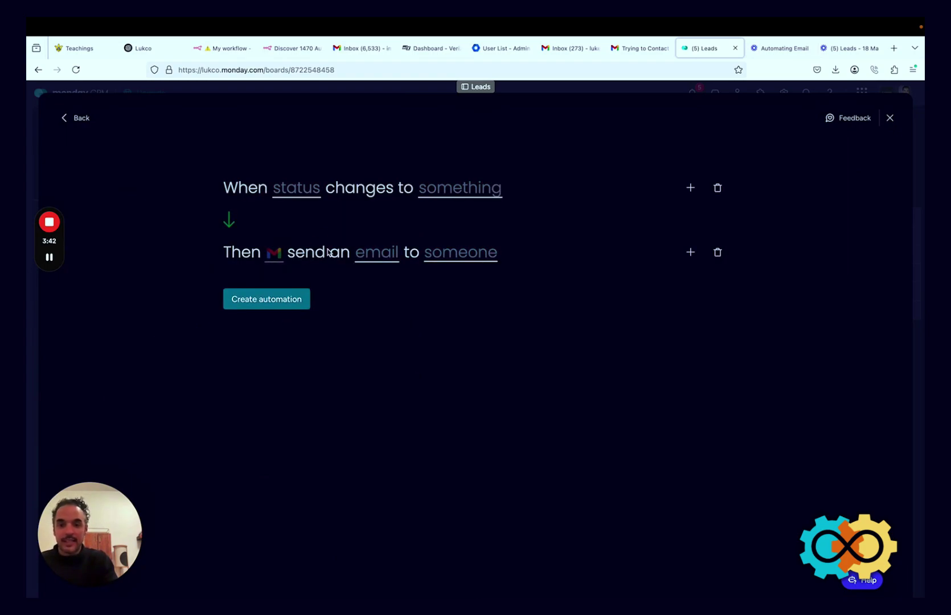
Examine the email recipient options, including the people columns, and close the automation builder.
click(450, 261)
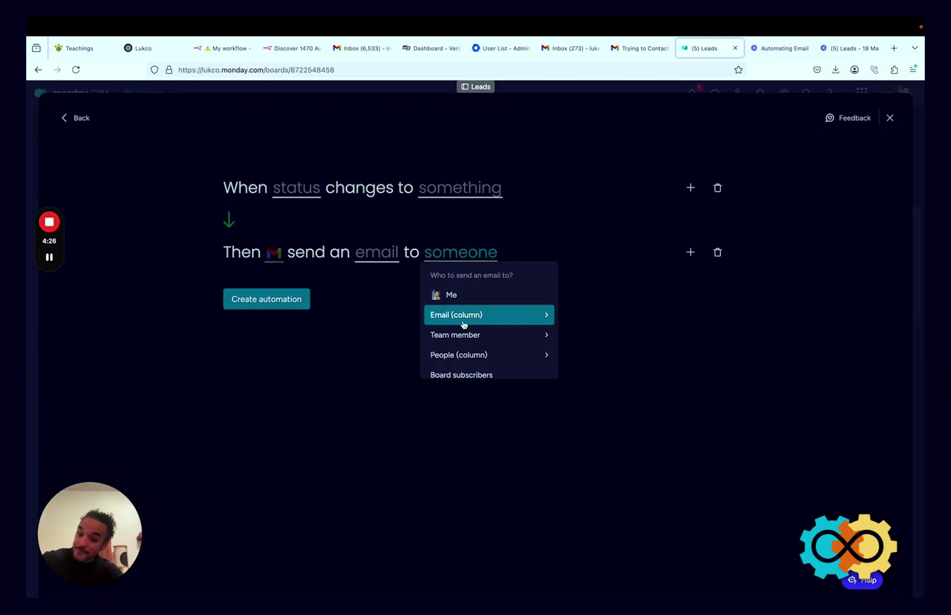
scroll(457, 339, down, 1)
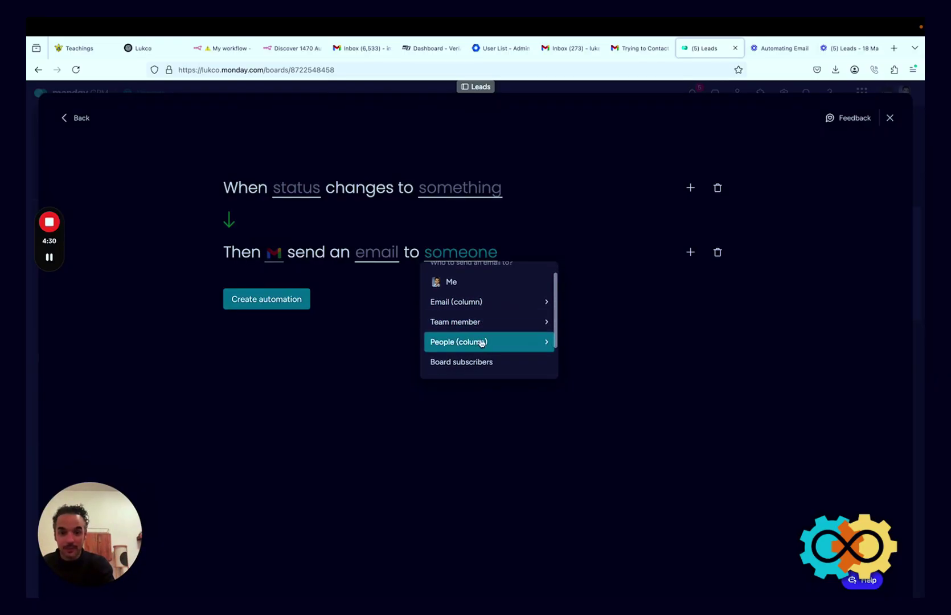
click(483, 341)
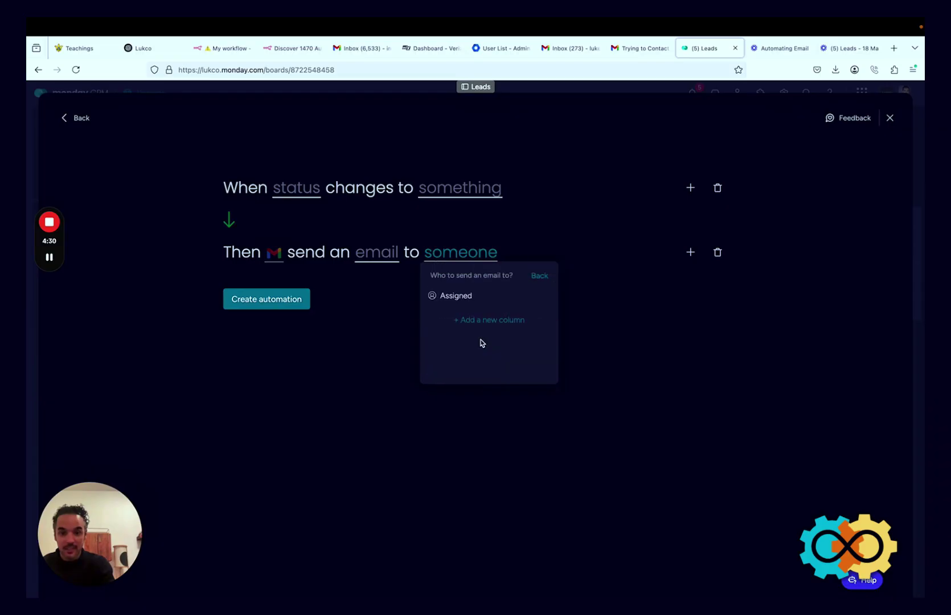
click(889, 118)
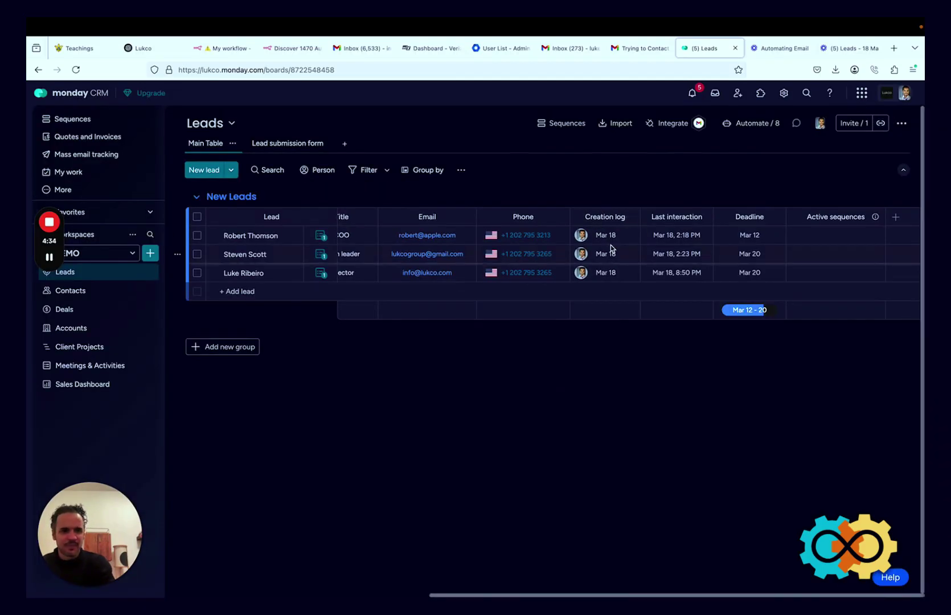
View the people and teams available to assign to the Lukco lead, and close the list without assigning anyone.
scroll(611, 245, left, 2)
scroll(611, 245, left, 5)
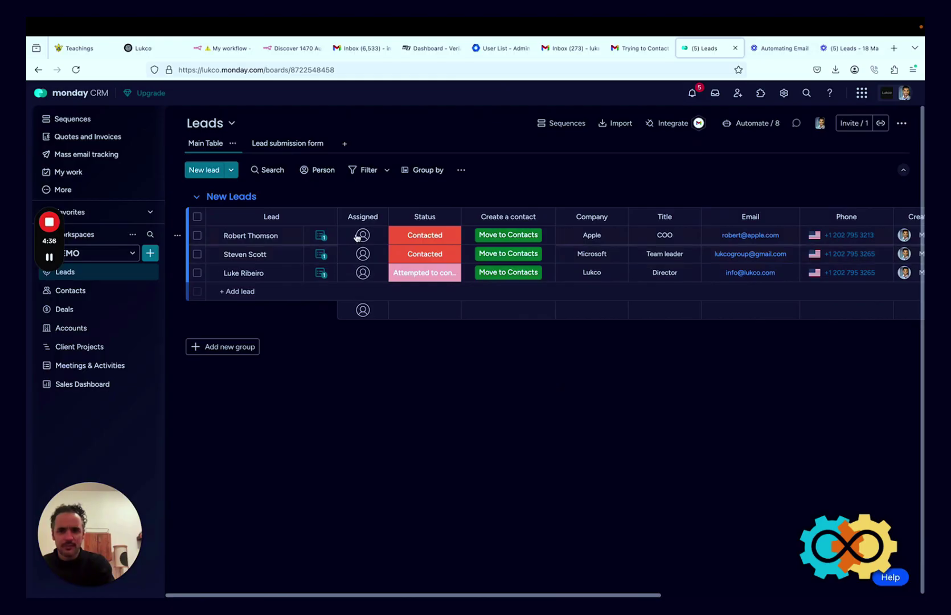
click(363, 273)
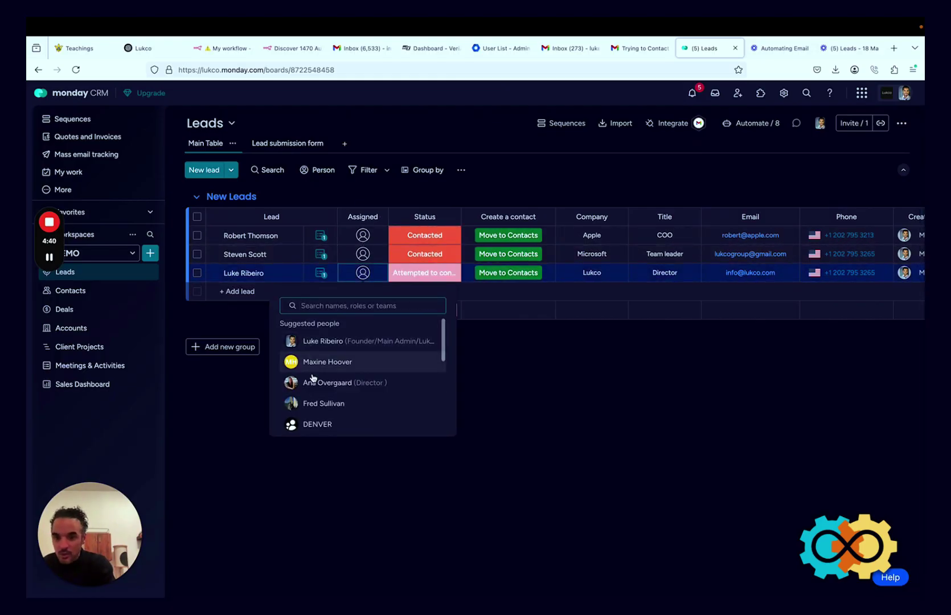
scroll(326, 393, down, 1)
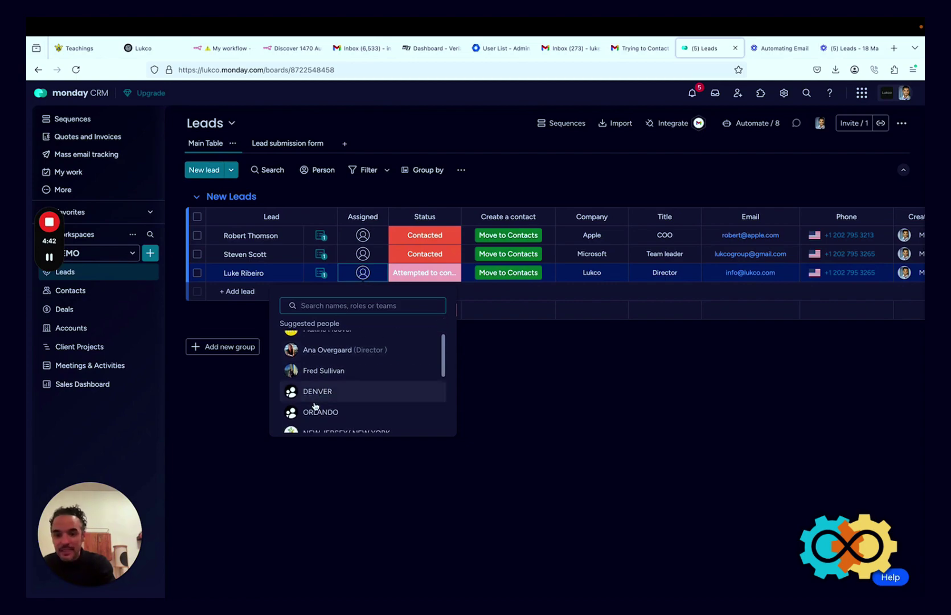
scroll(328, 405, down, 1)
click(551, 391)
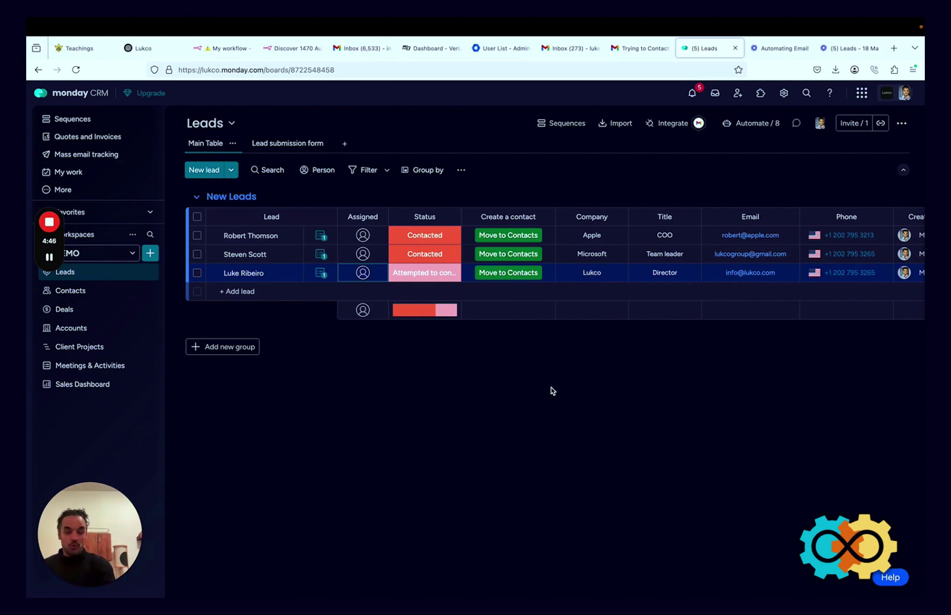
click(655, 274)
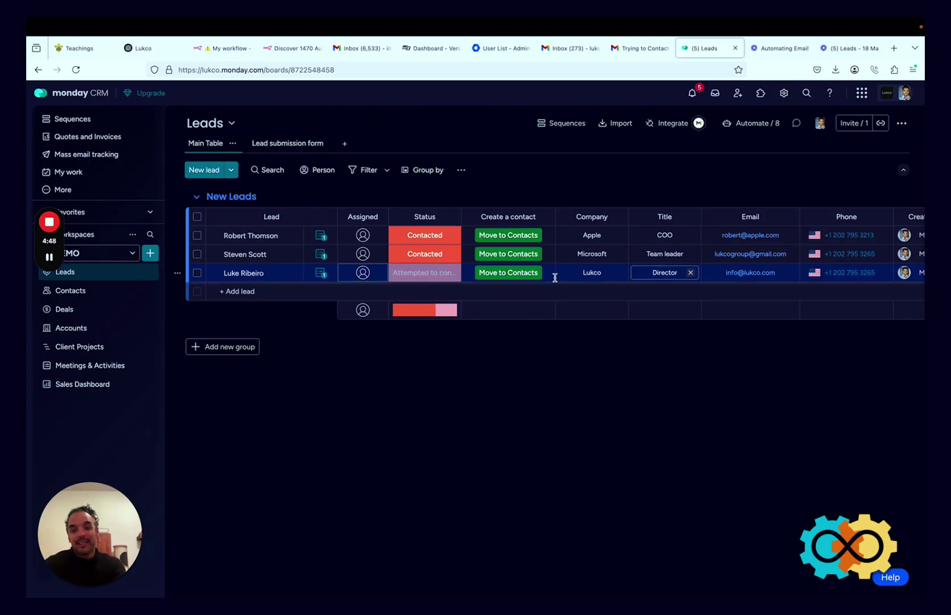
key(Return)
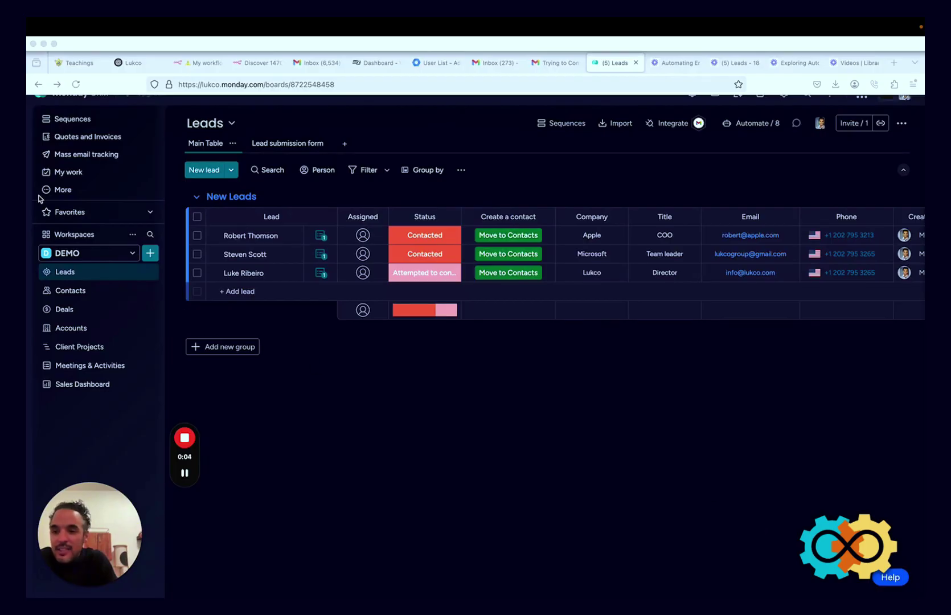
Open the Demo sequence and read its automatic emails for enrollment, day 2 and day 3.
click(79, 121)
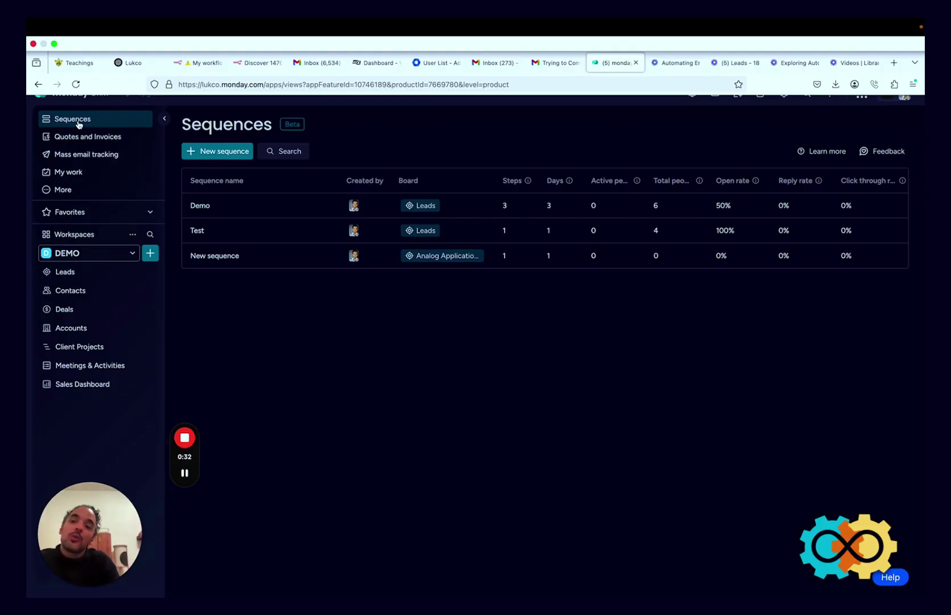
click(202, 208)
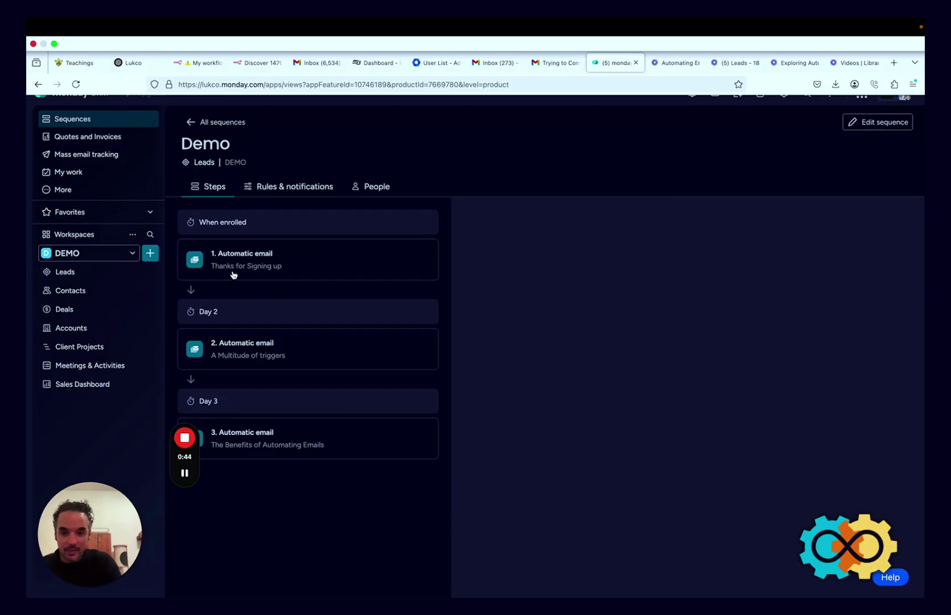
click(271, 269)
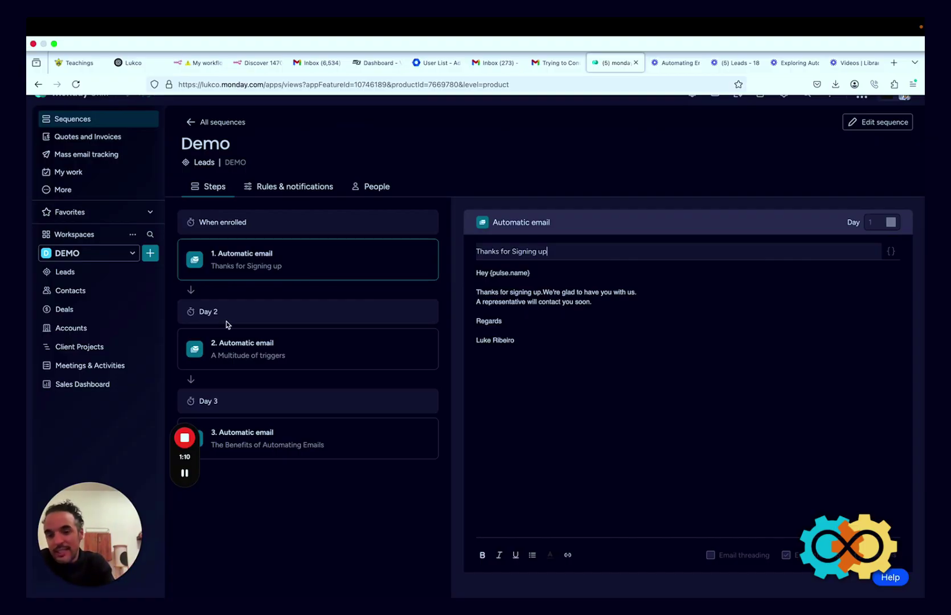
click(241, 349)
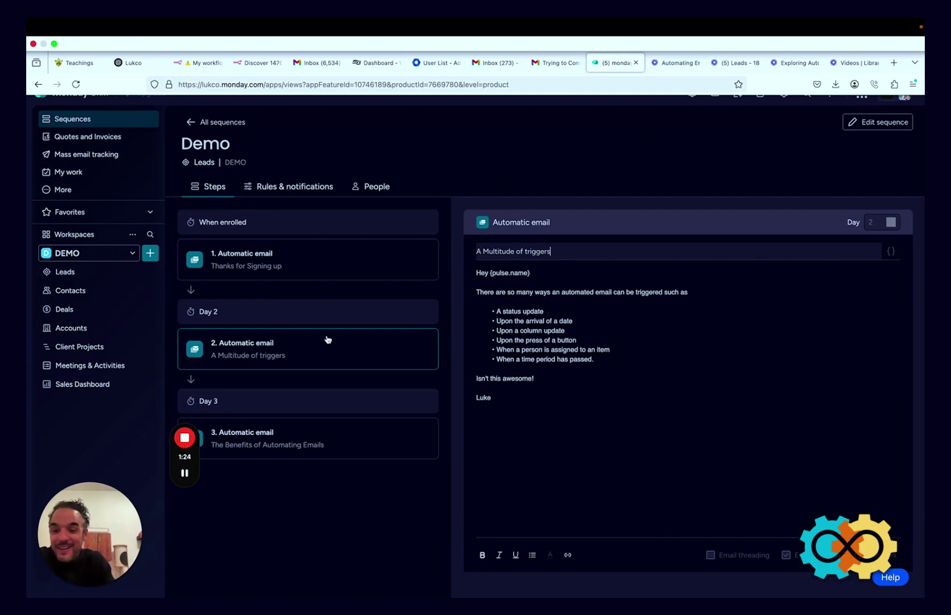
click(280, 443)
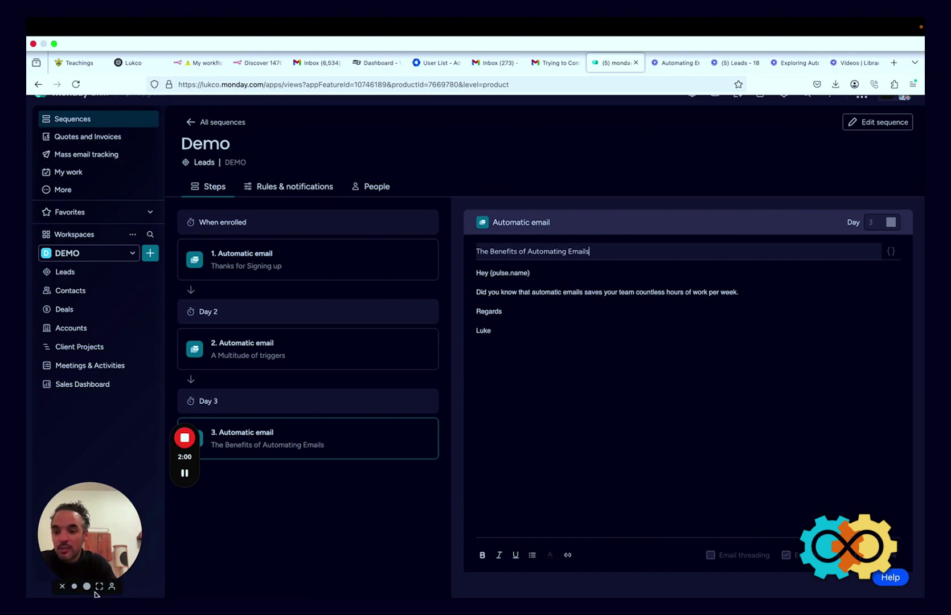
mouse_move(184, 473)
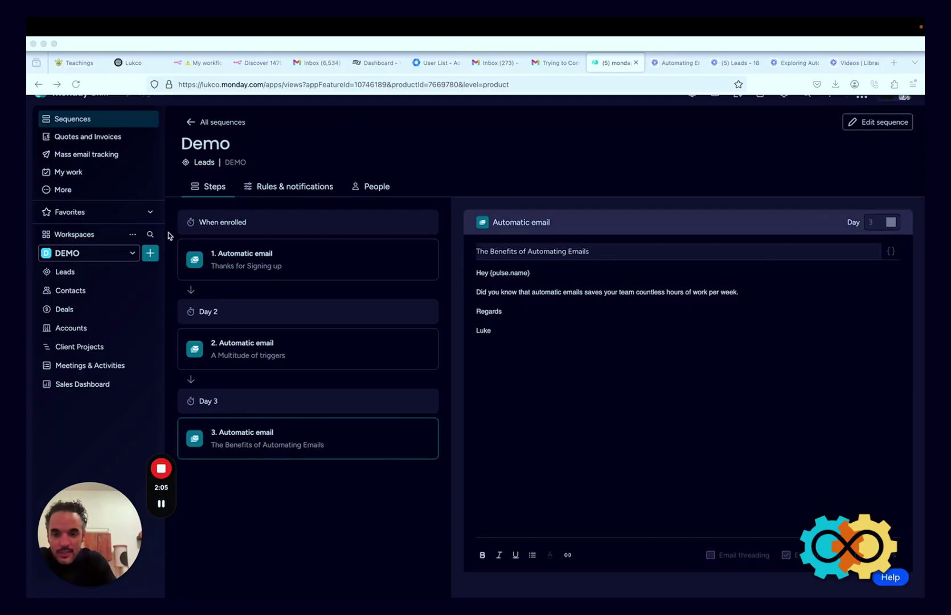
Review the Demo sequence's rules and notifications, and unlock the active sequence for editing.
click(287, 192)
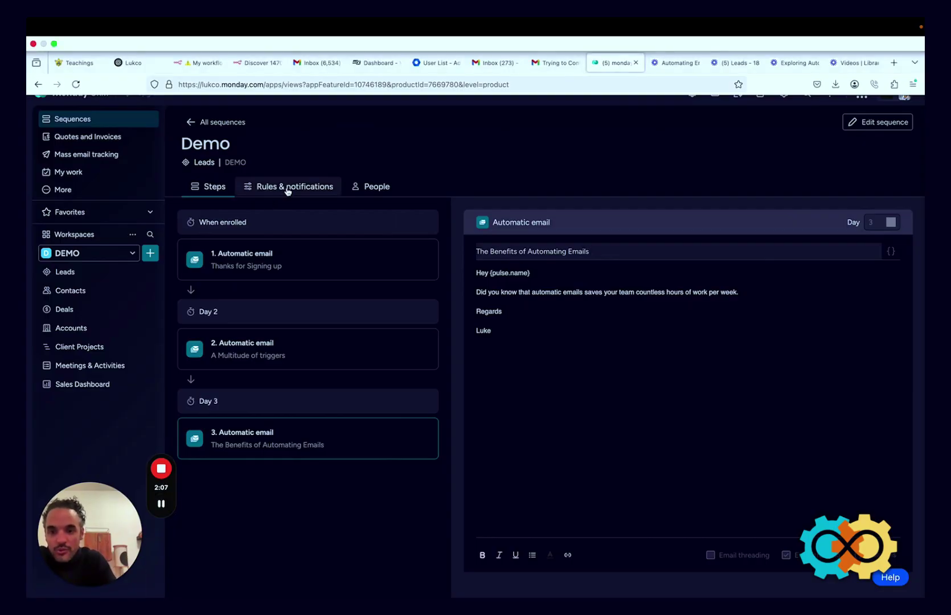
click(287, 190)
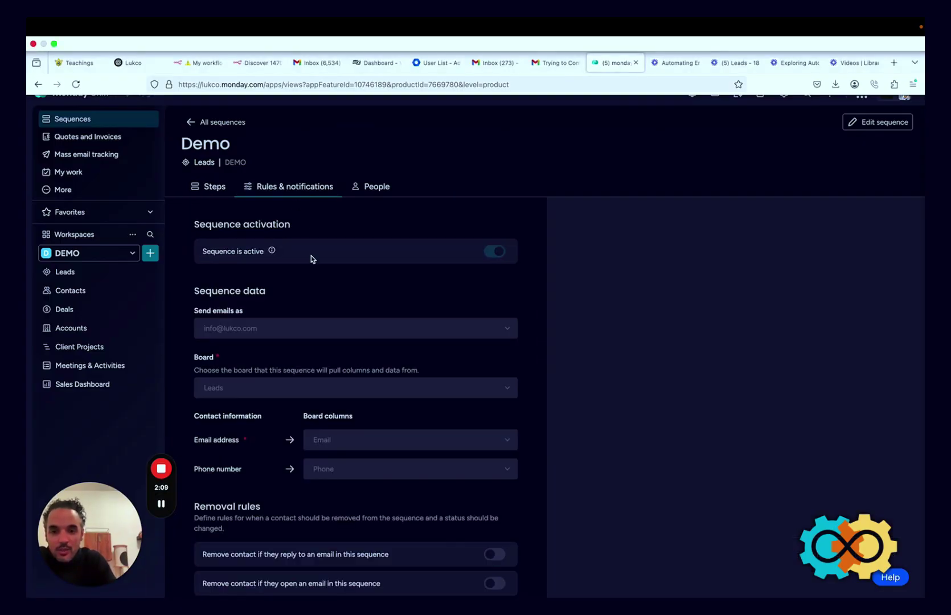
scroll(312, 267, down, 3)
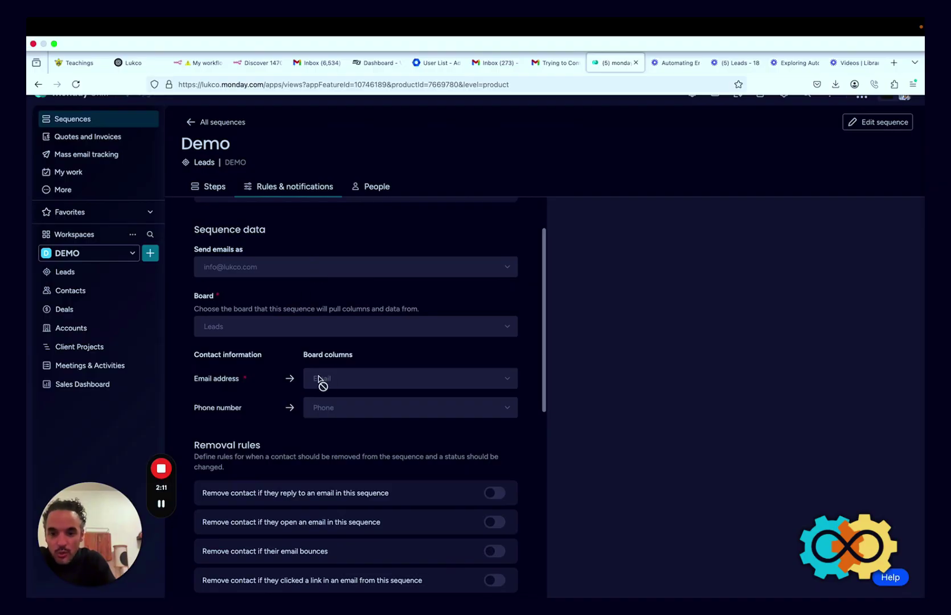
scroll(316, 341, up, 1)
scroll(315, 336, up, 1)
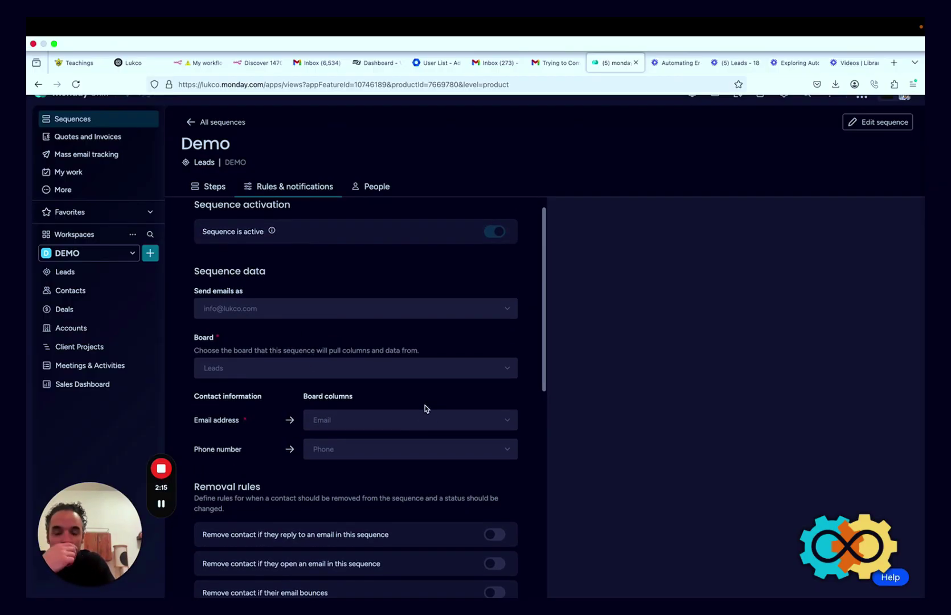
scroll(425, 408, down, 4)
click(876, 123)
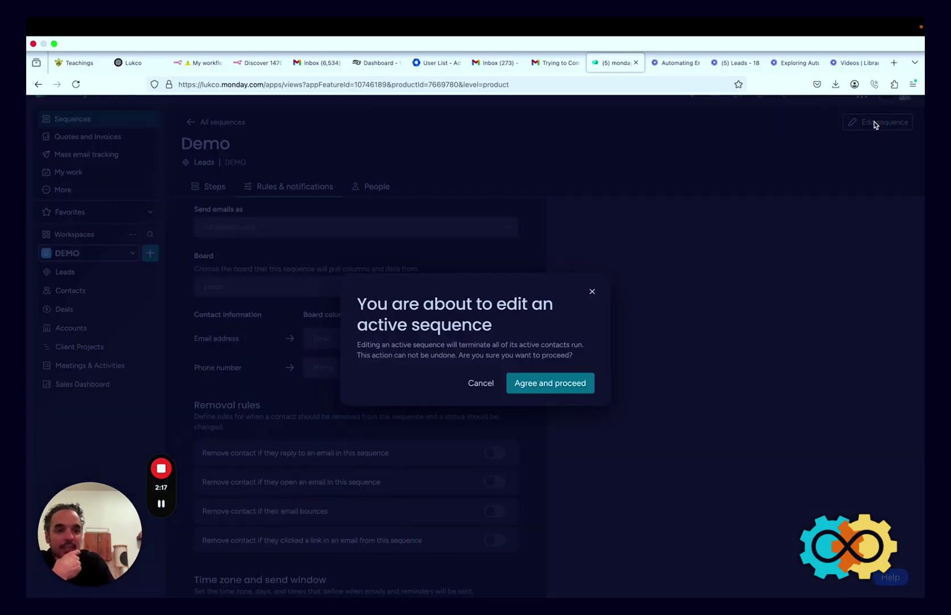
click(544, 386)
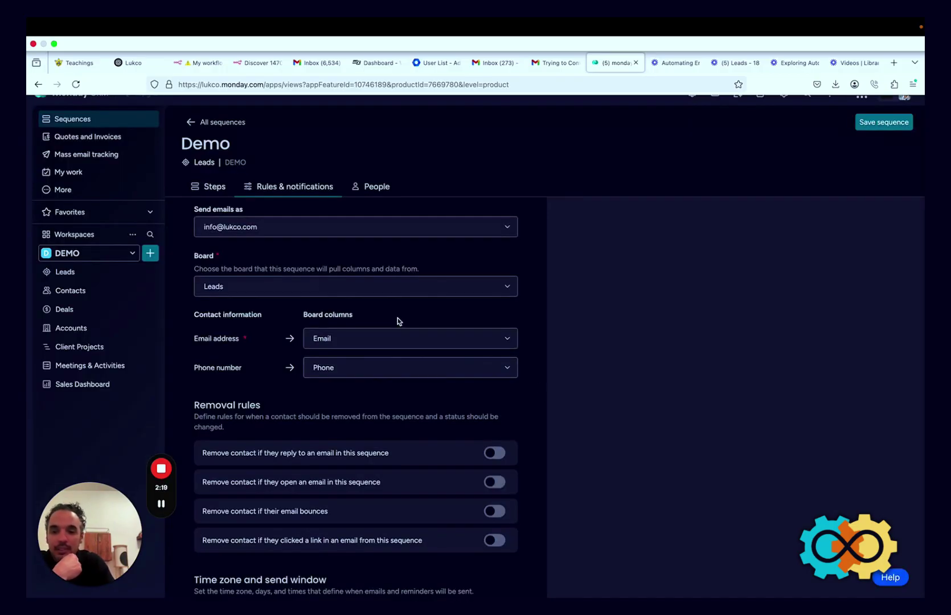
View the email accounts the sequence can send from, and close the list without changing the sender.
scroll(353, 284, up, 2)
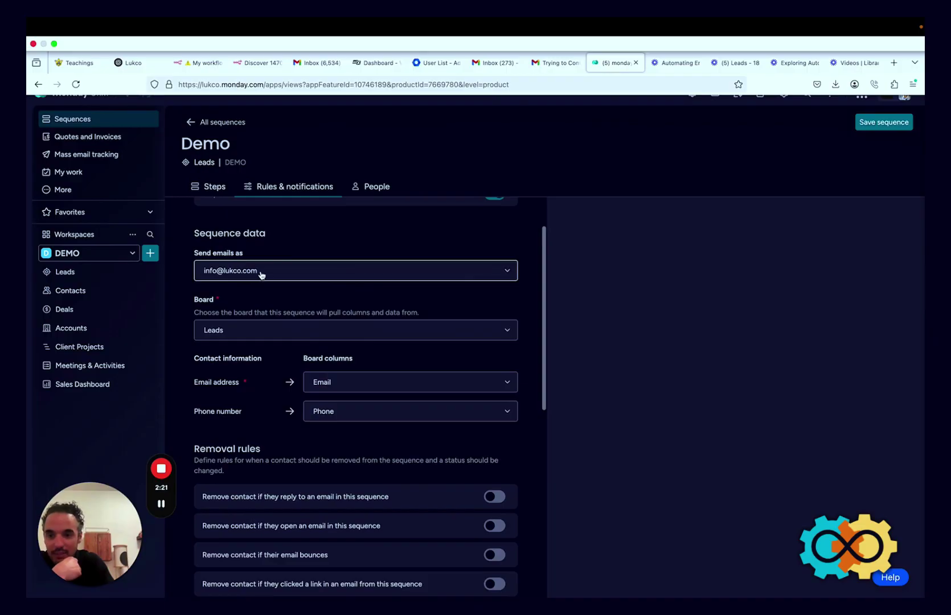
click(292, 271)
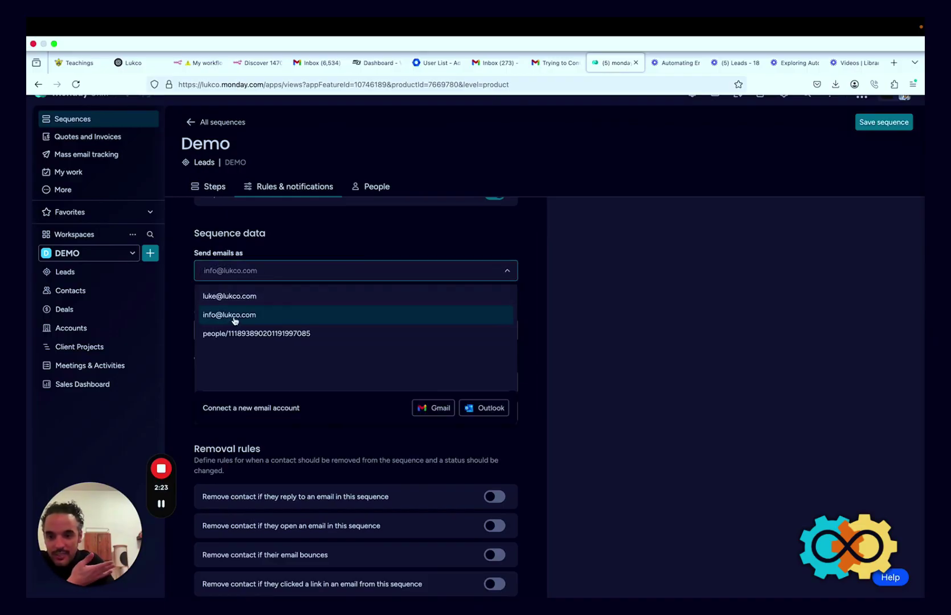
click(276, 278)
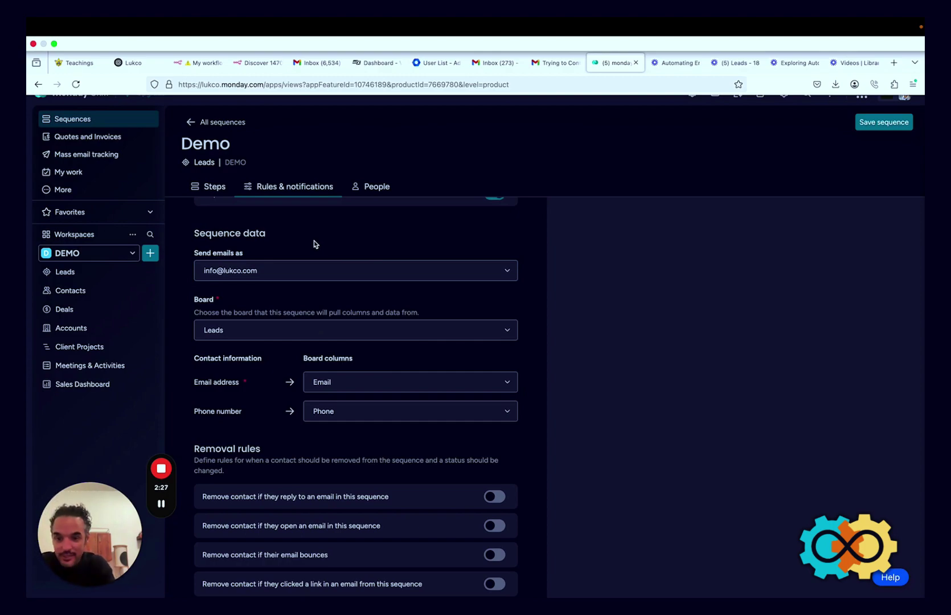
Turn on the removal rule for bounced emails to view its status options, and turn it back off.
scroll(370, 331, down, 4)
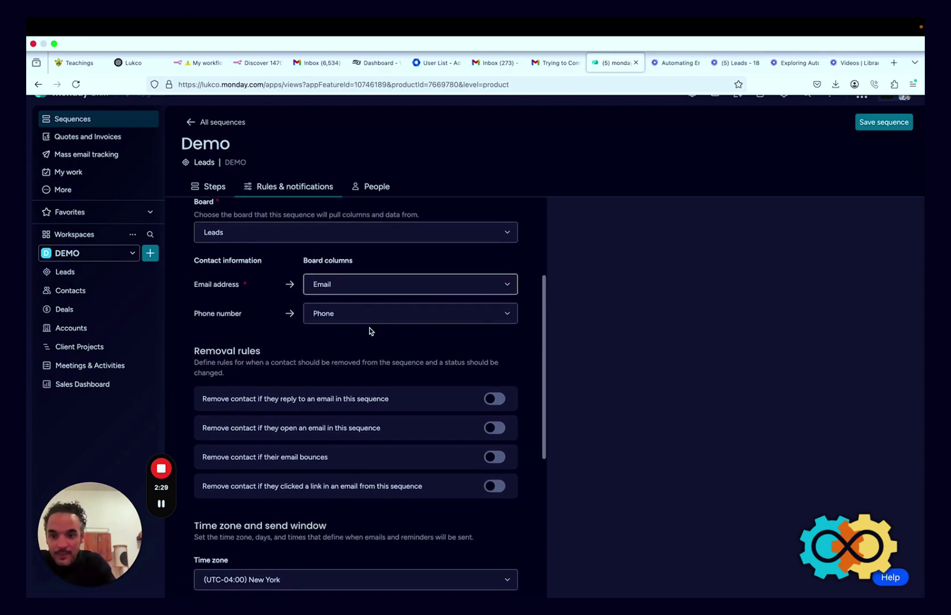
scroll(370, 331, down, 3)
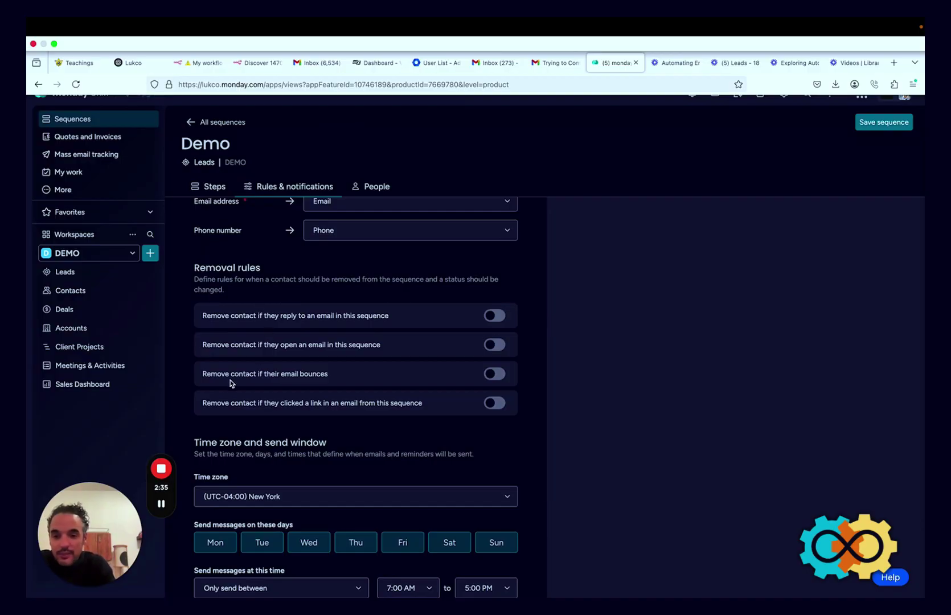
click(493, 375)
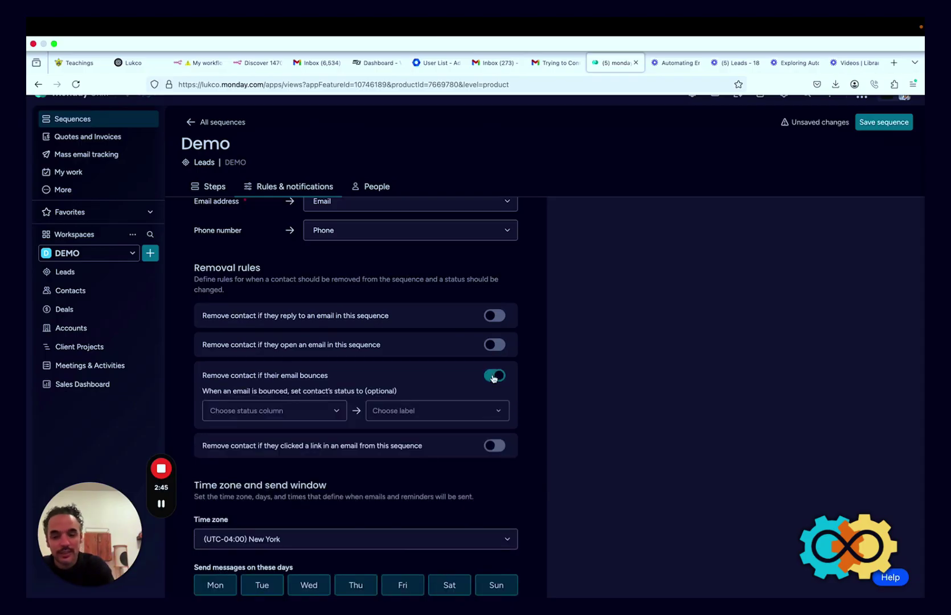
click(493, 376)
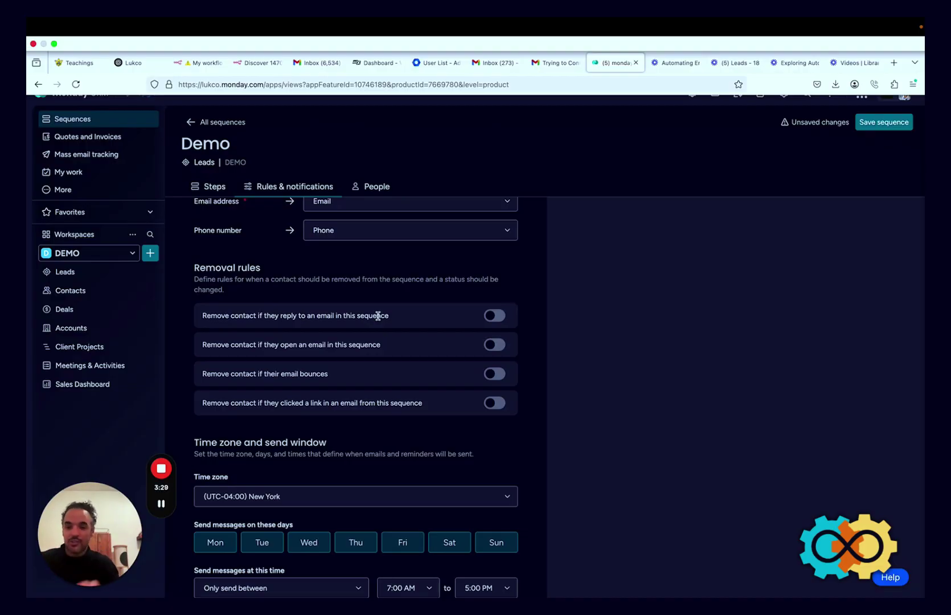
Review the sequence's time zone, send window and notification settings, and return to the sequence data.
scroll(382, 403, down, 4)
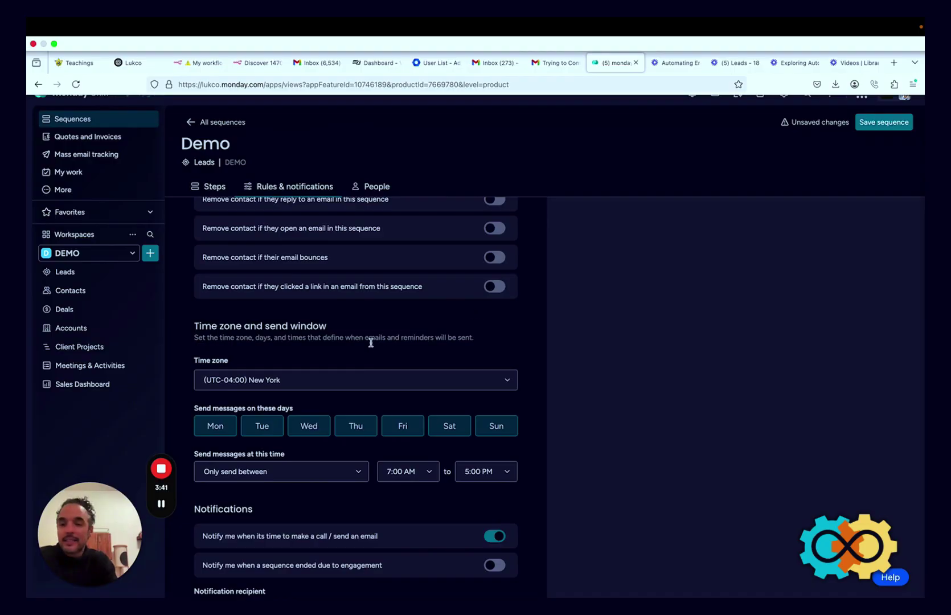
scroll(371, 346, up, 1)
scroll(371, 347, up, 5)
mouse_move(170, 504)
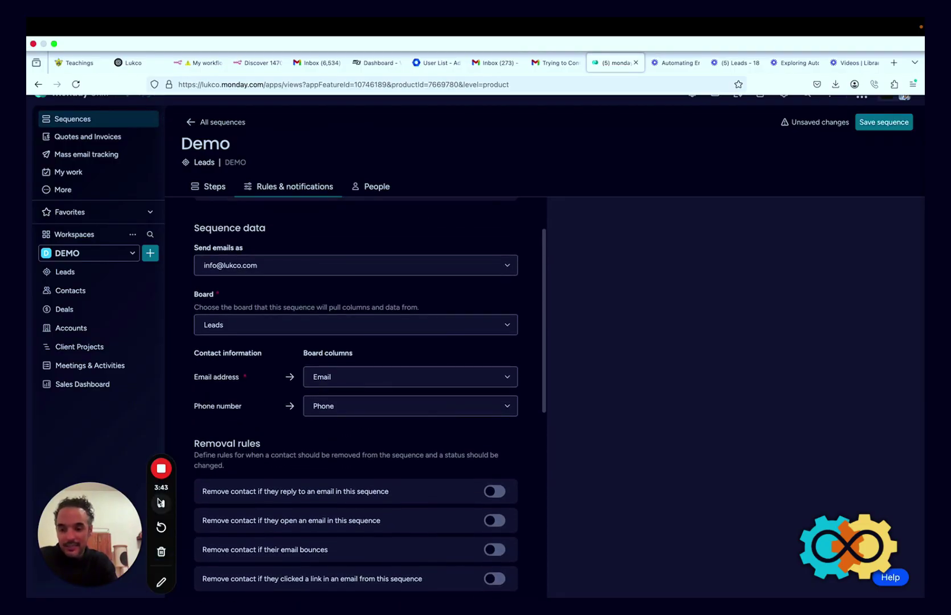